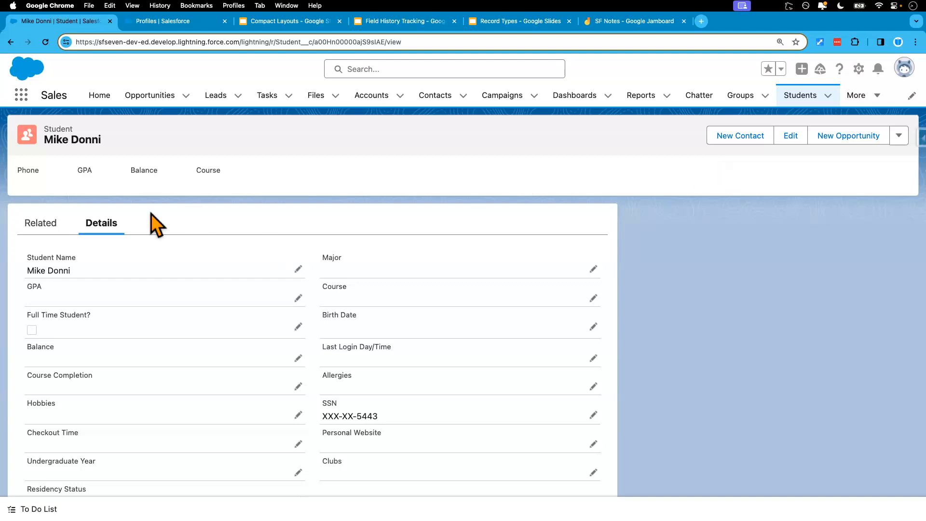
Start a new student with the International Student Record Type, review its Residency Status options, and cancel the record
click(812, 96)
click(773, 137)
click(454, 295)
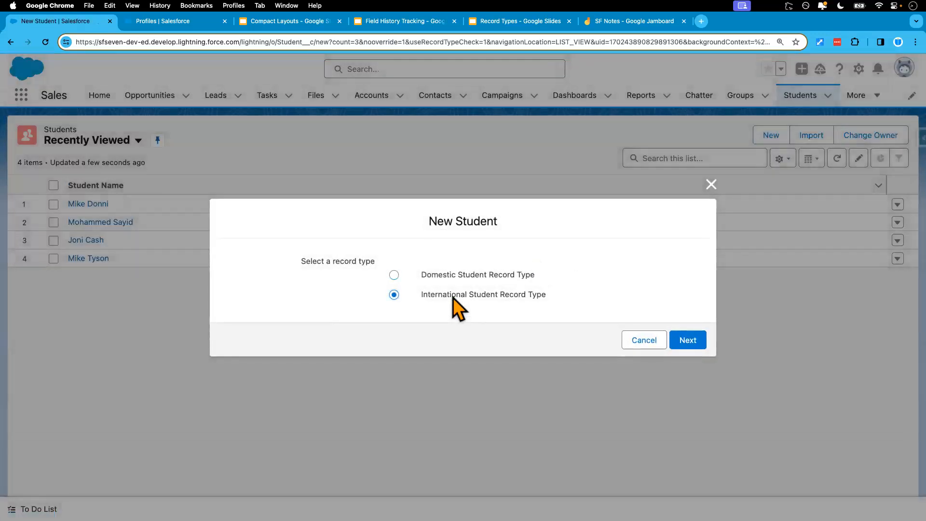
click(686, 342)
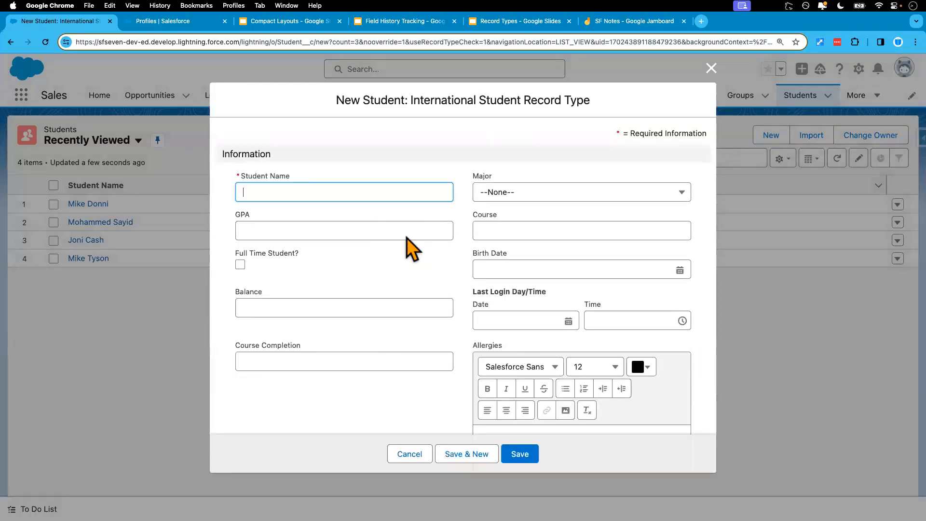
scroll(357, 311, down, 10)
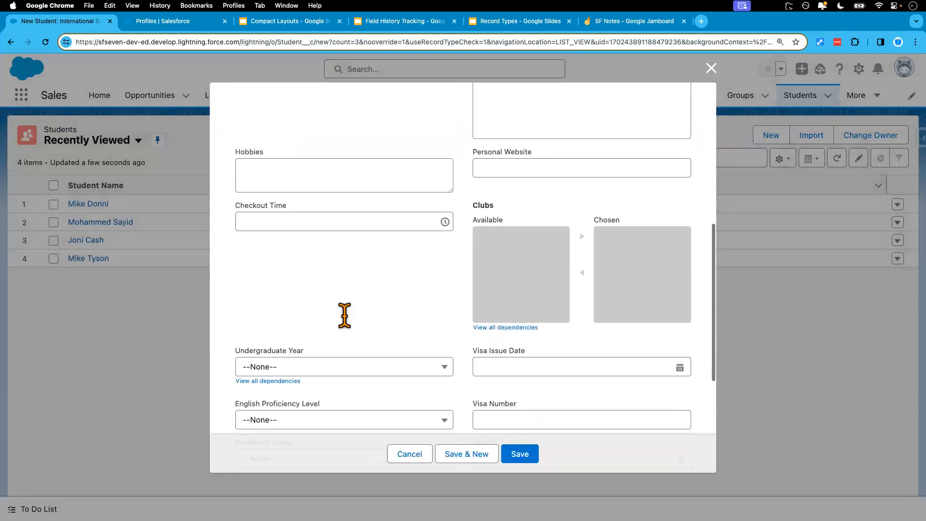
scroll(350, 329, down, 5)
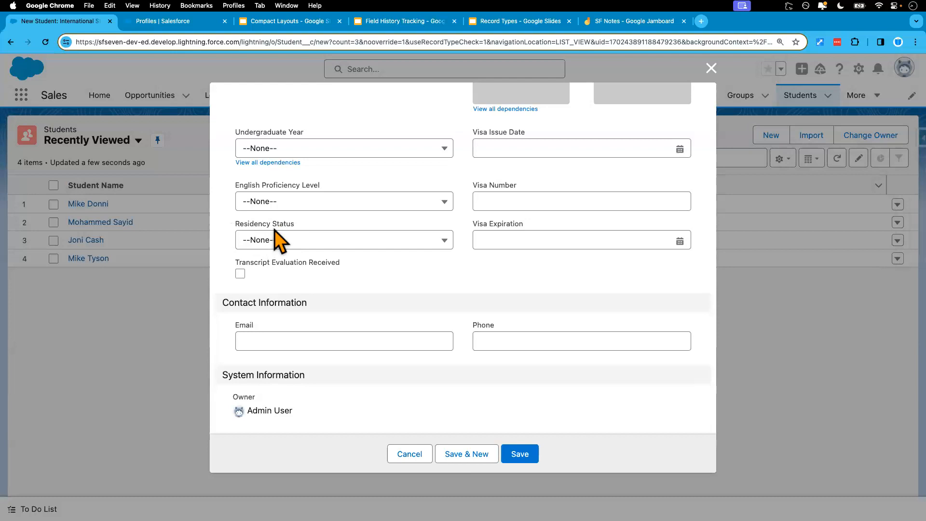
click(315, 241)
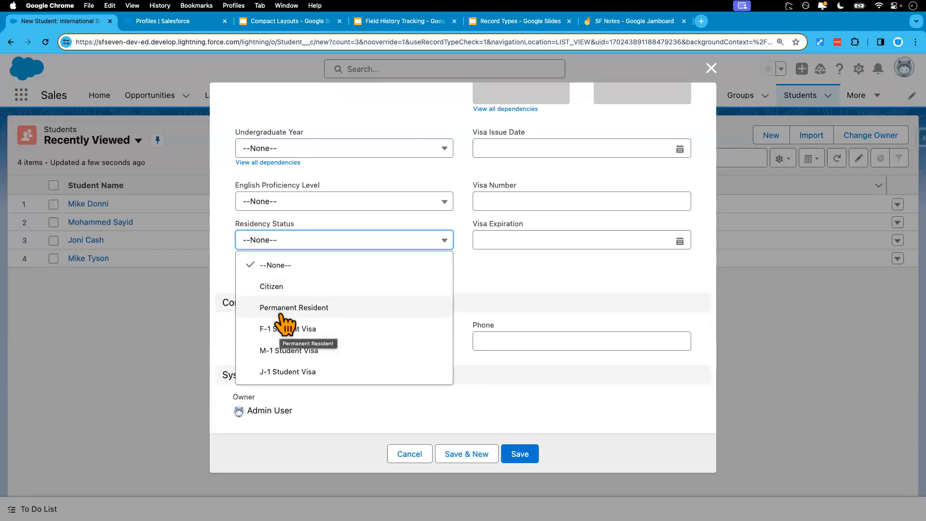
click(411, 461)
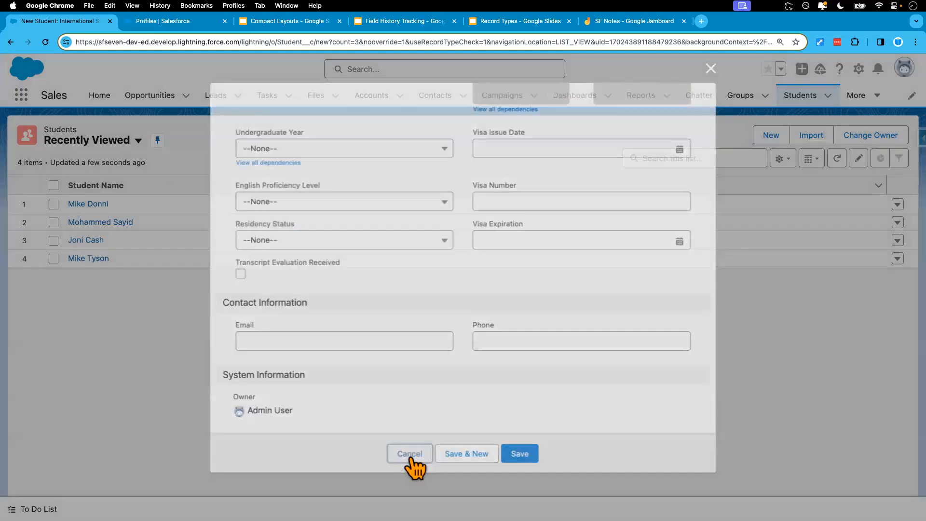
Start a new student with the Domestic Student Record Type, review its Residency Status options, and cancel the record
click(771, 137)
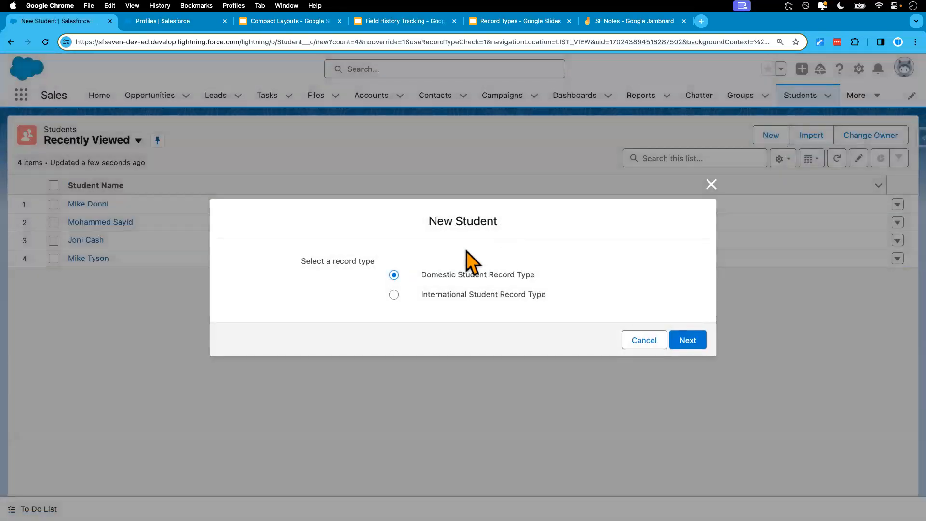
click(685, 343)
scroll(341, 365, down, 10)
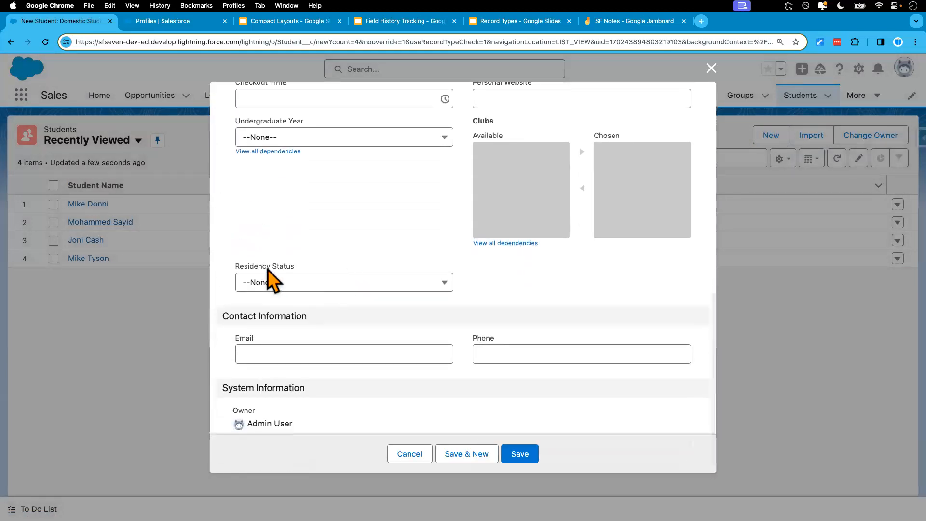
click(316, 284)
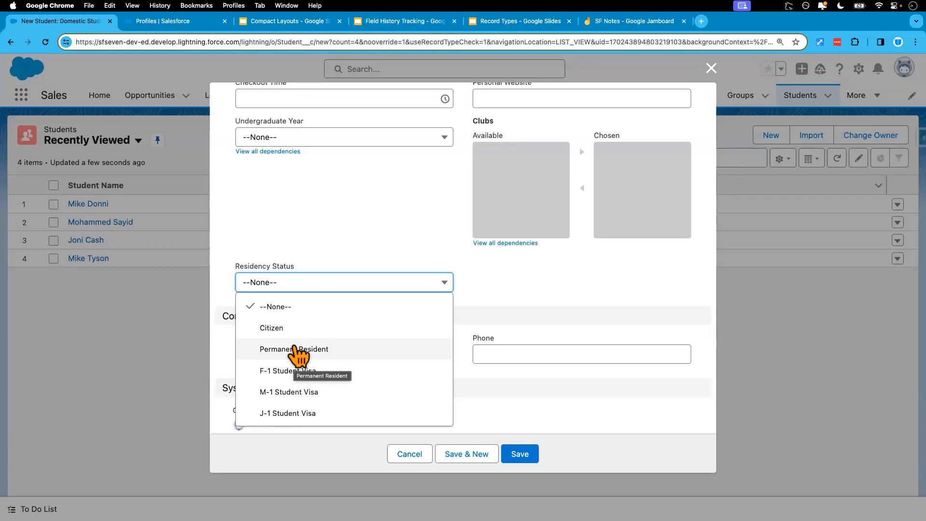
click(408, 456)
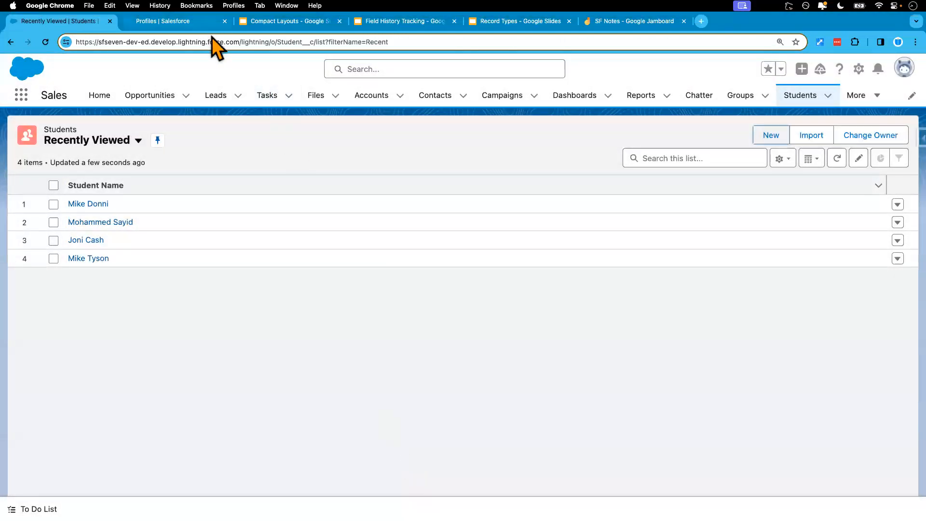
Close the Profiles page and open the Object Manager in Setup
click(224, 21)
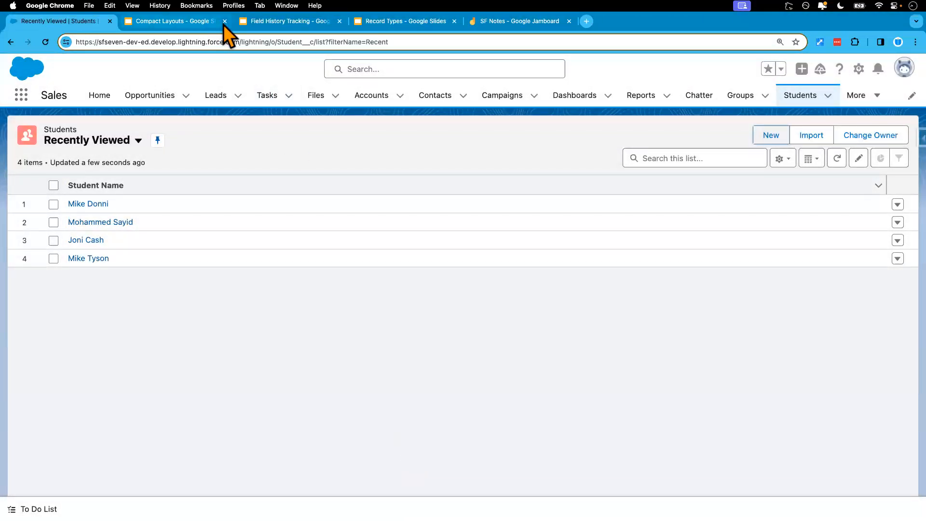
click(858, 69)
click(795, 105)
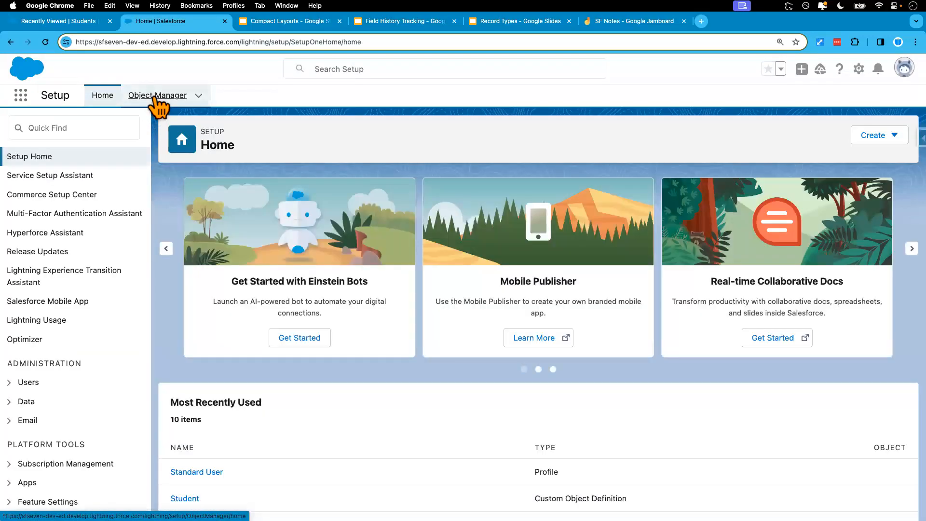
click(156, 96)
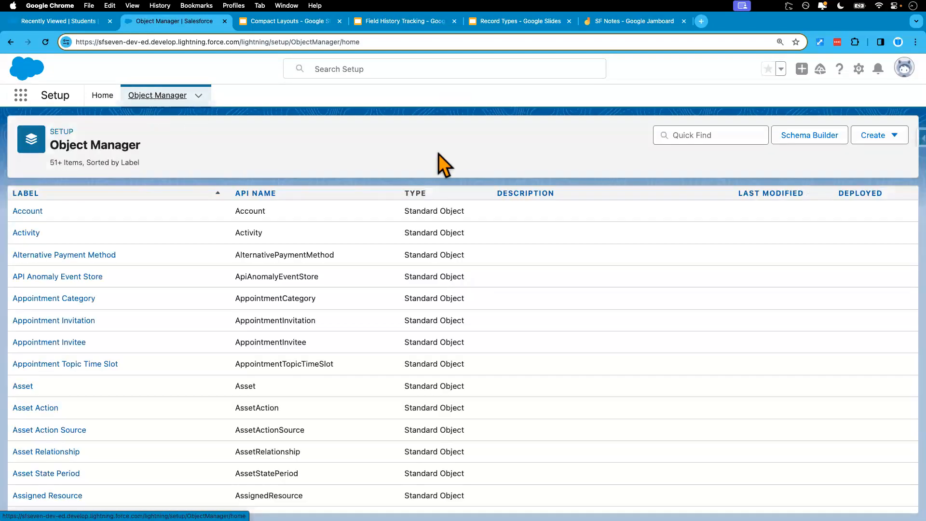
Search the Object Manager for "student" and open the Student object's record types
click(704, 137)
text(st)
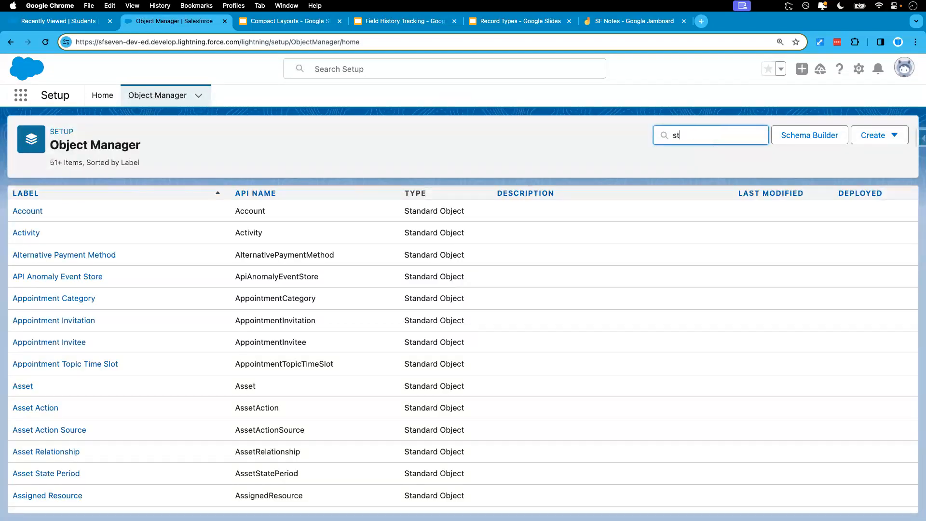
text(udent)
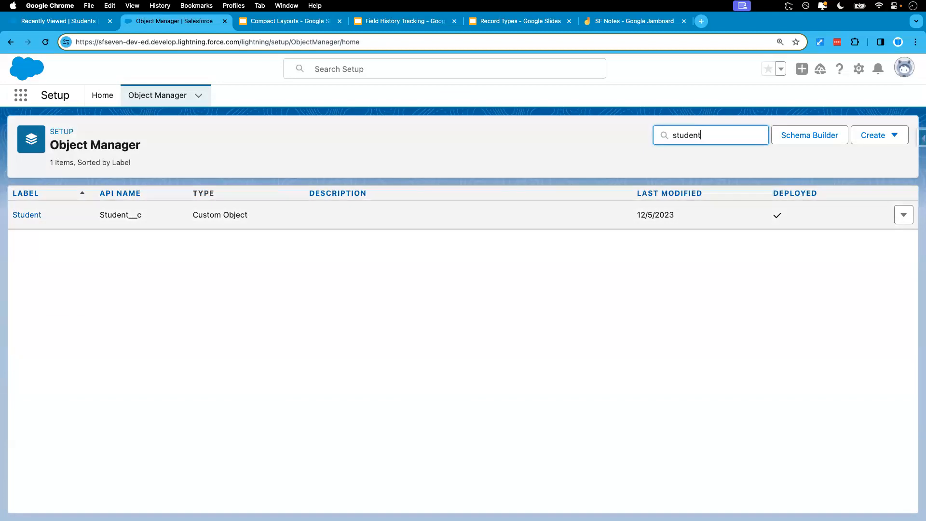
click(27, 215)
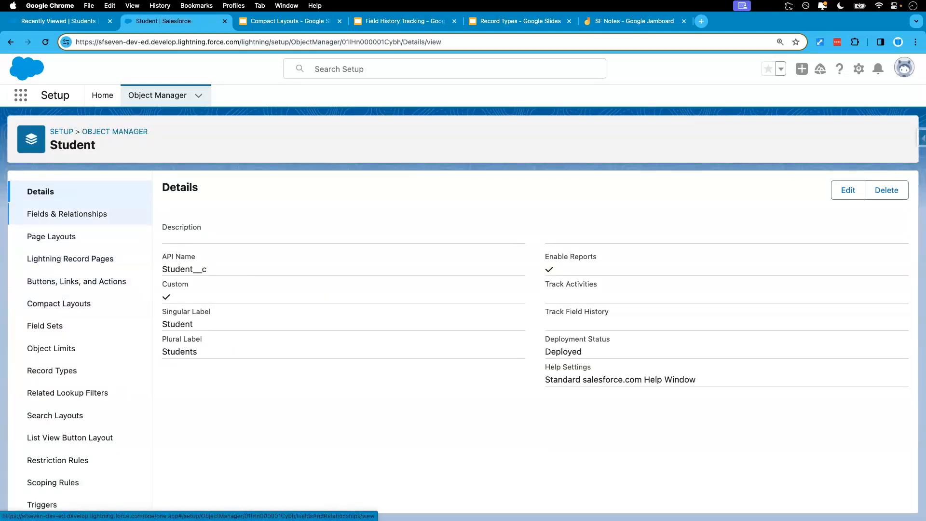
click(53, 371)
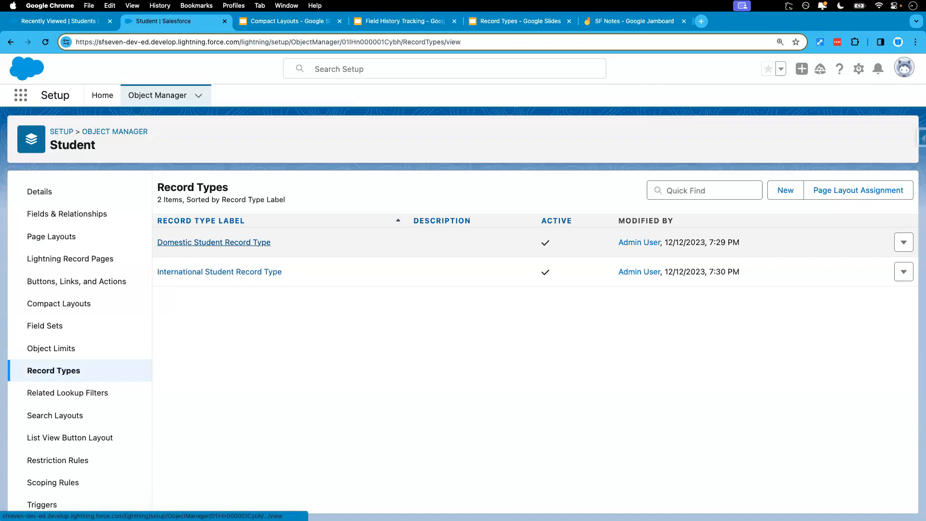
Remove F-1, M-1 and J-1 Student Visa from the Domestic Student Record Type's Residency Status picklist and save
click(214, 242)
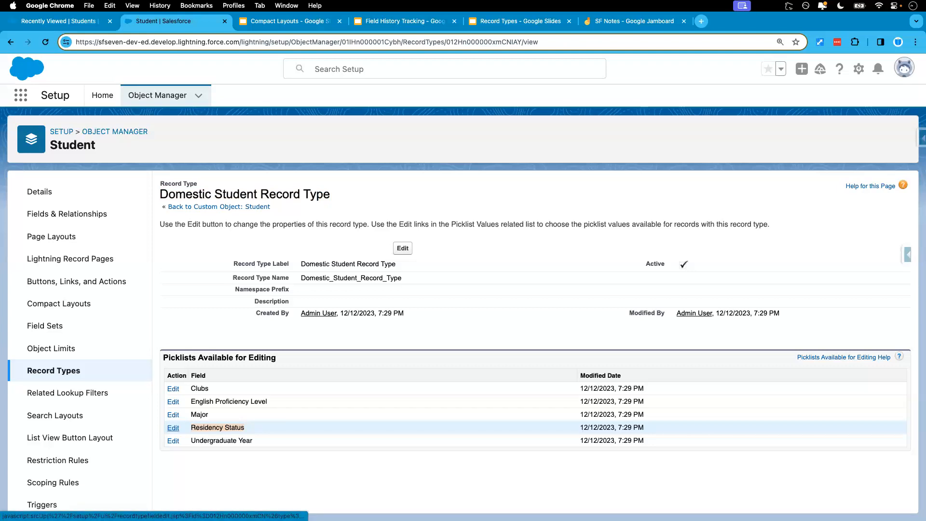
click(174, 427)
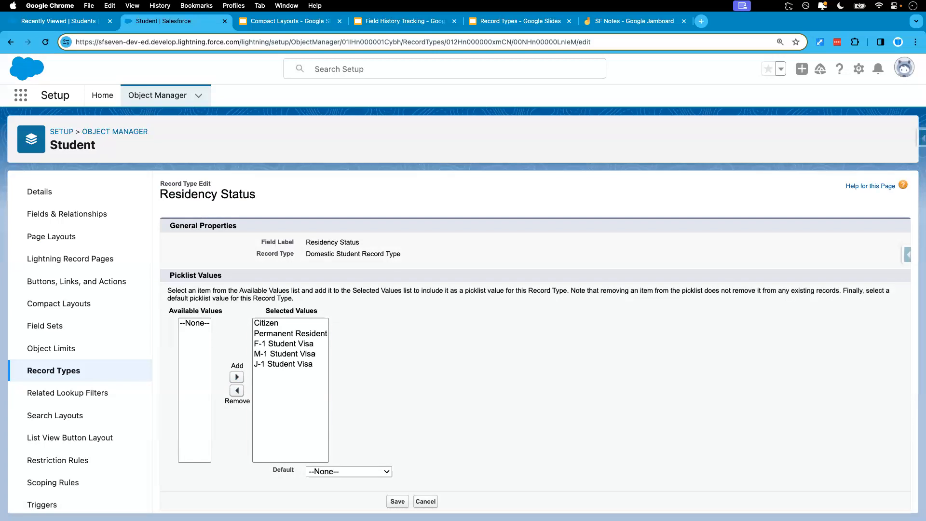
click(283, 344)
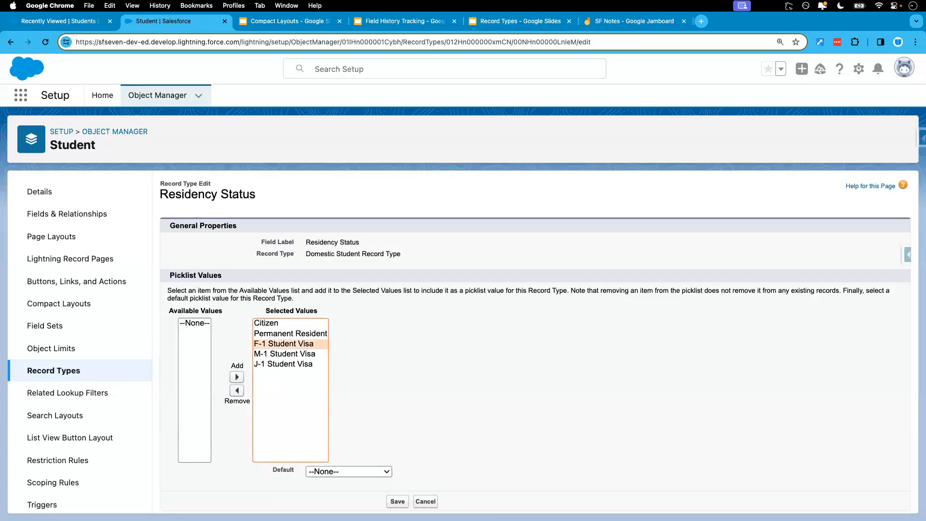
drag(306, 253, 401, 254)
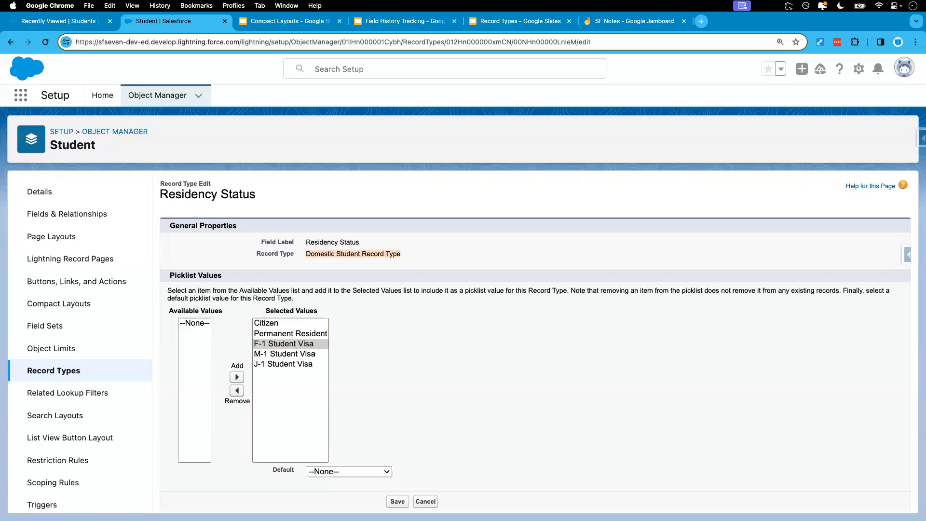
shift+click(284, 364)
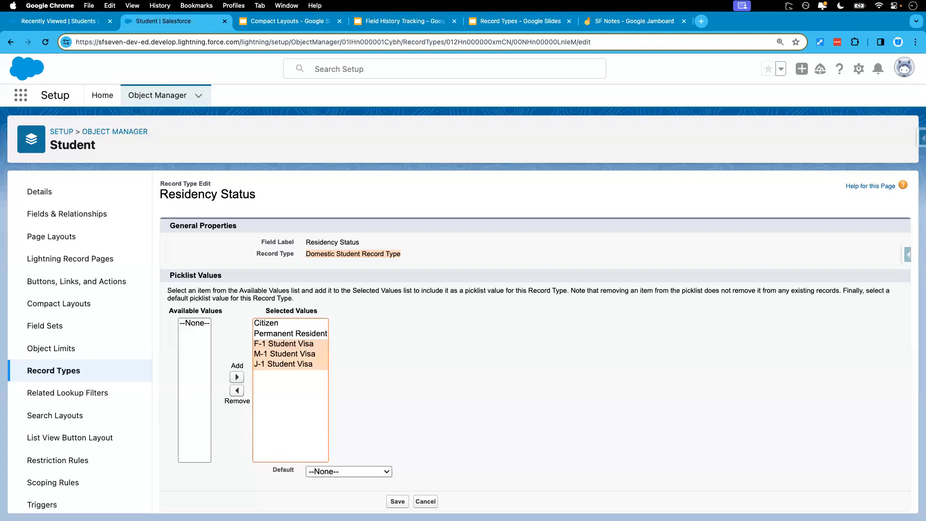
click(237, 390)
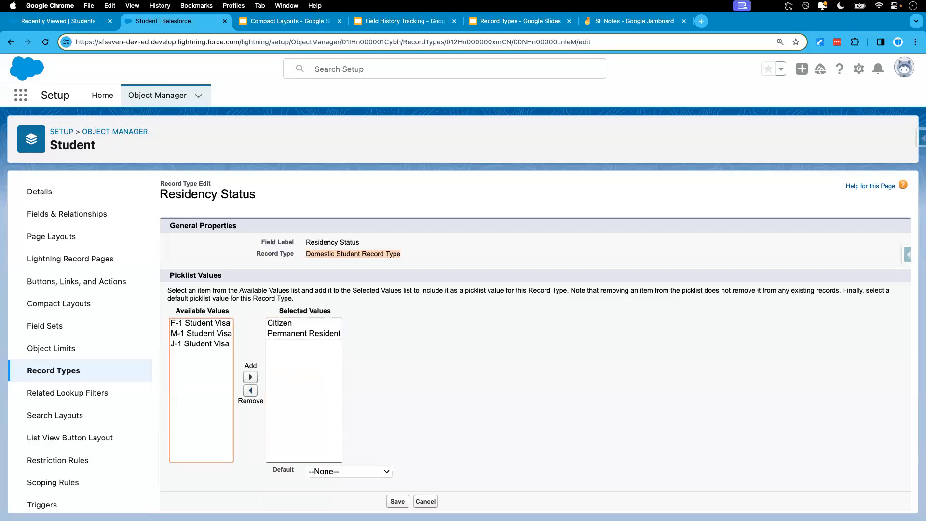
click(397, 501)
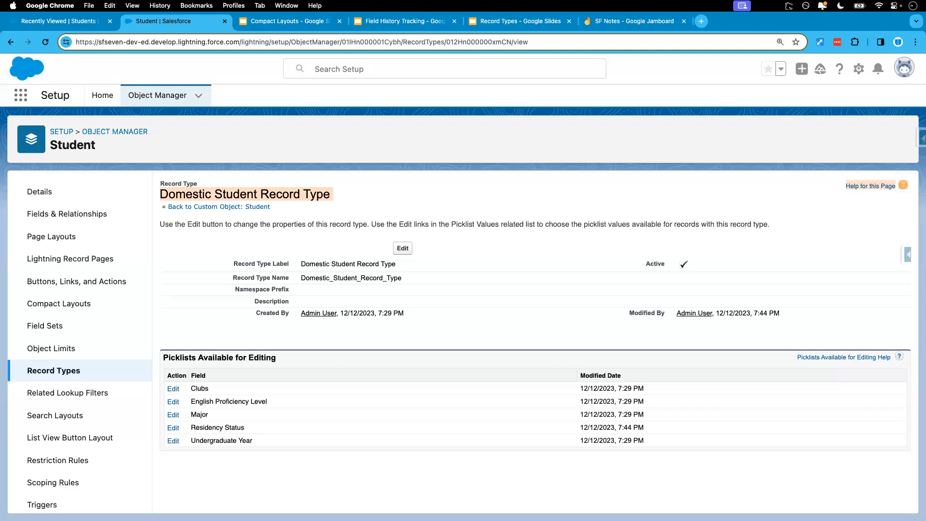
Remove Citizen and Permanent Resident from the International Student Record Type's Residency Status picklist and save
click(53, 370)
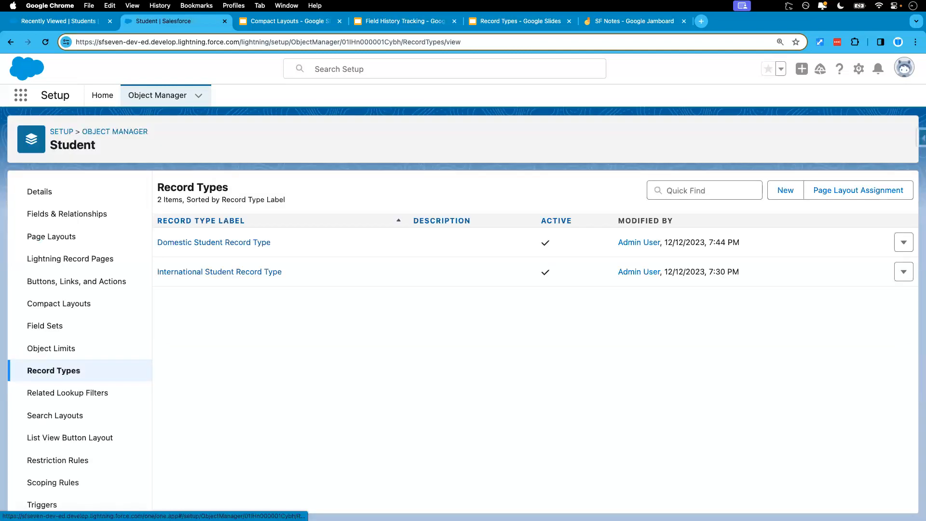
click(219, 272)
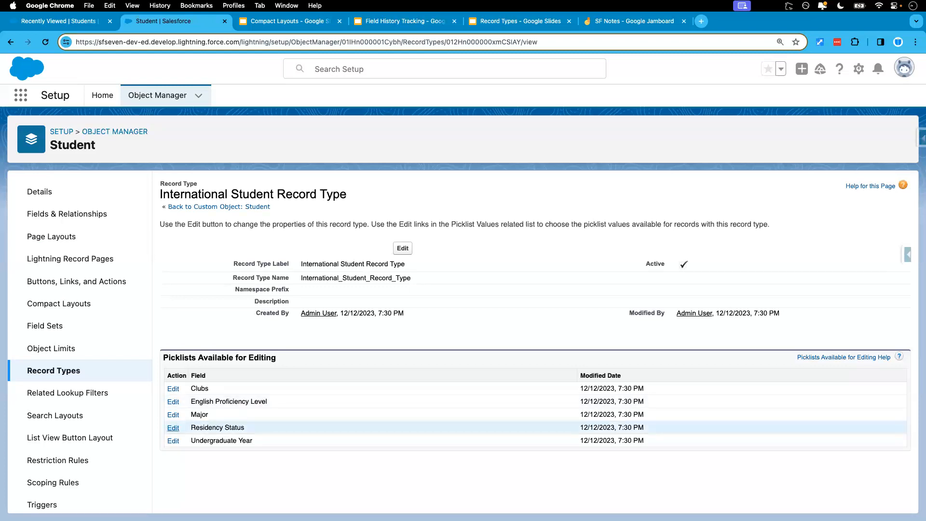
click(173, 428)
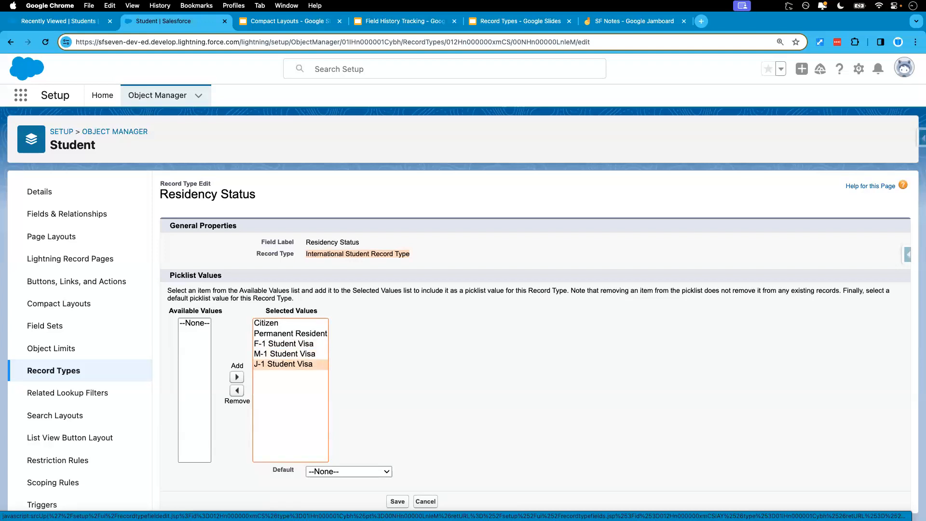
click(290, 334)
super+click(290, 324)
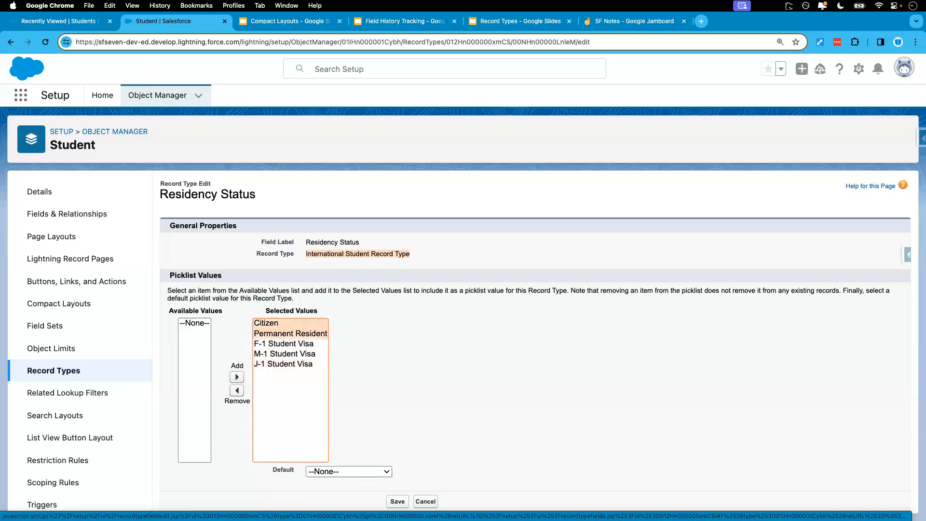
click(237, 391)
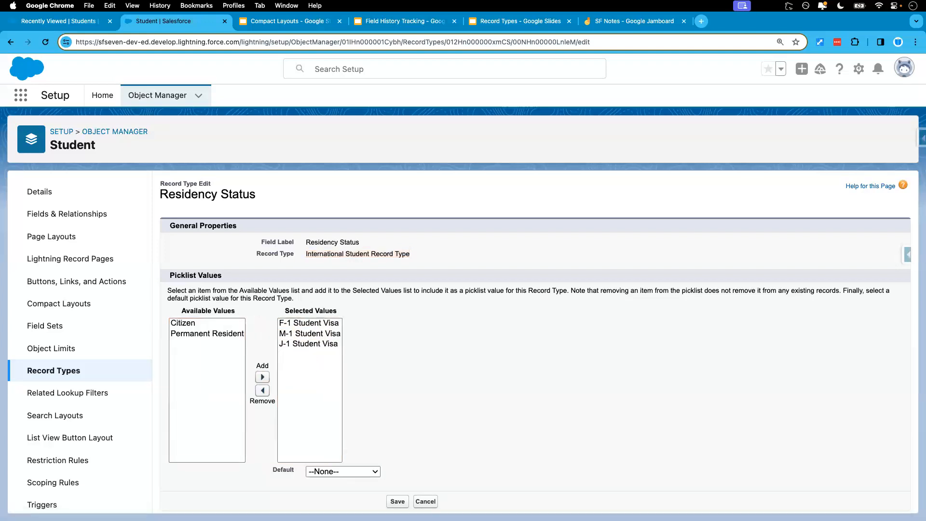
click(397, 502)
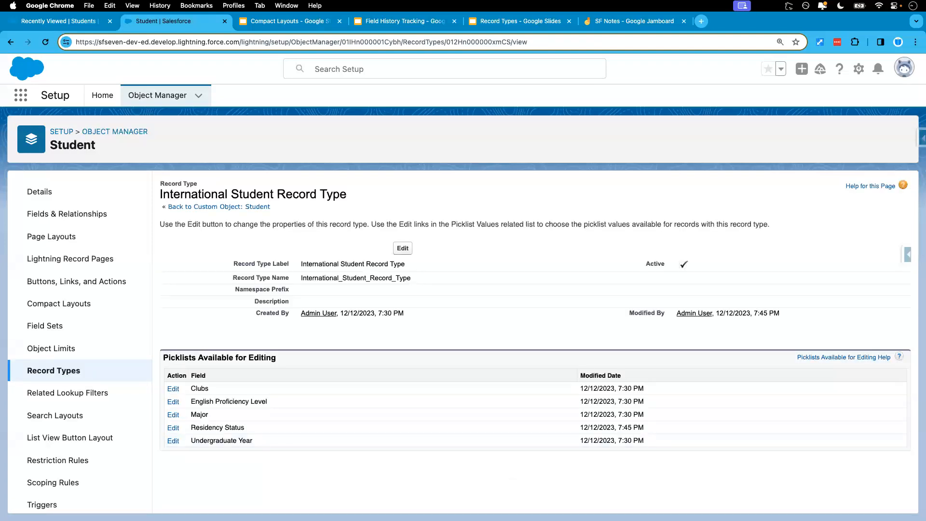
Check the Residency Status options on a new student with the Domestic Student Record Type, after refreshing the Students list, and cancel the record
click(58, 21)
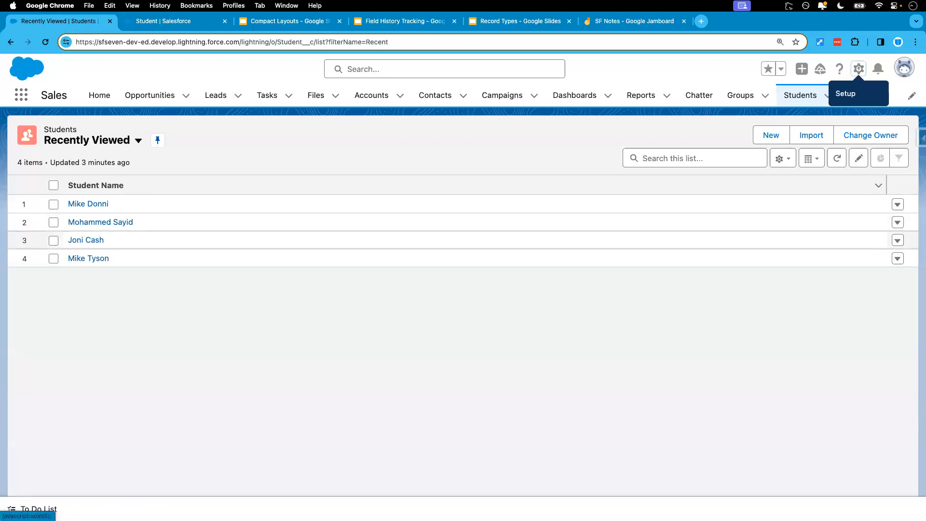
click(45, 42)
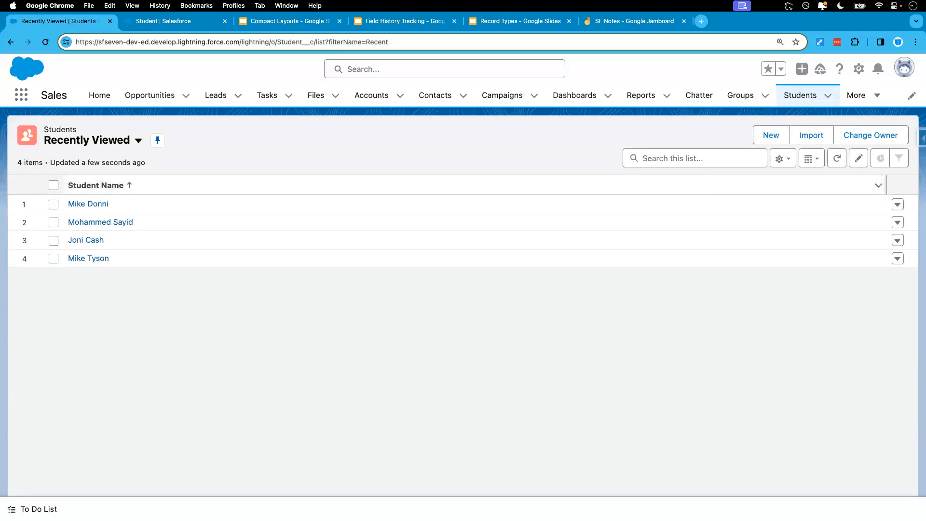
click(770, 135)
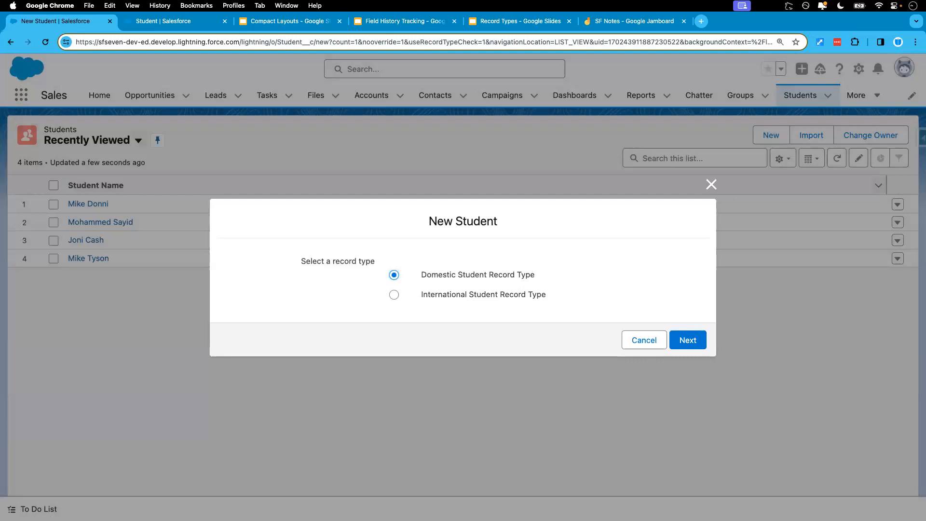
click(687, 340)
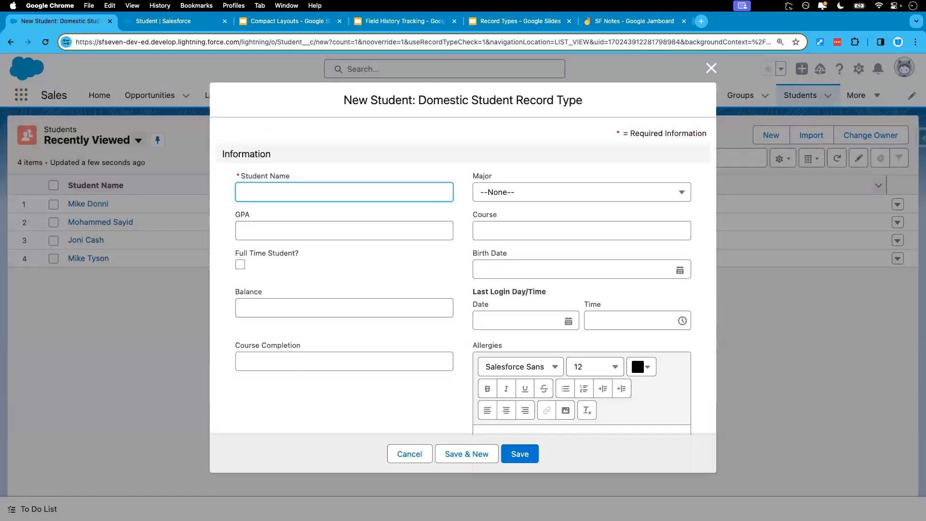
scroll(463, 256, down, 10)
scroll(344, 312, down, 5)
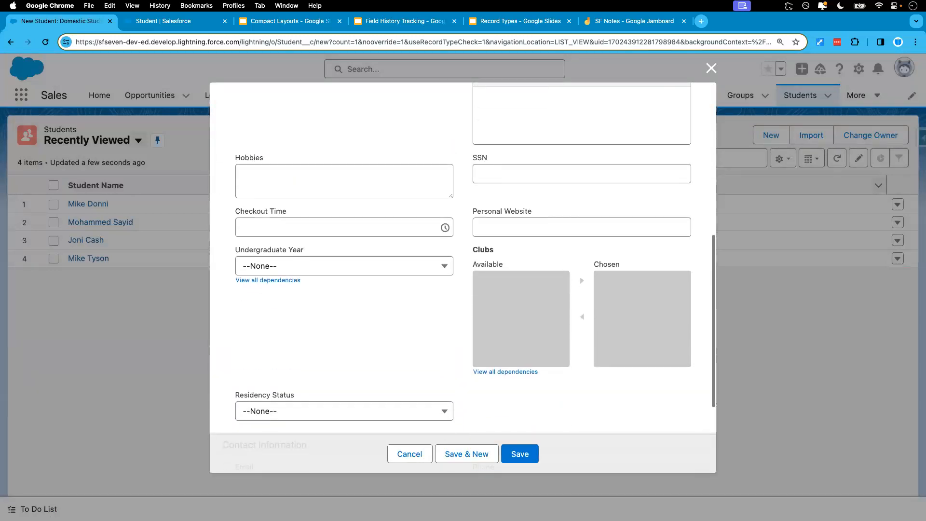
click(344, 311)
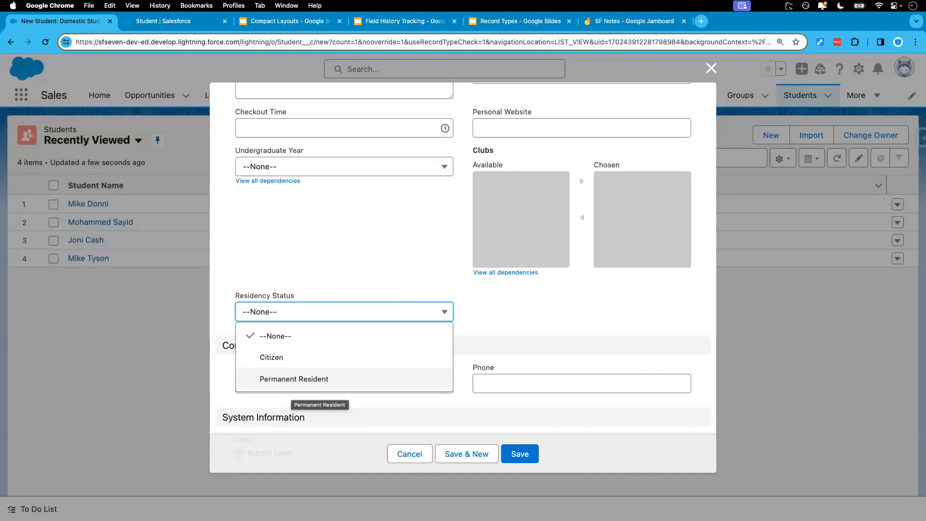
click(409, 453)
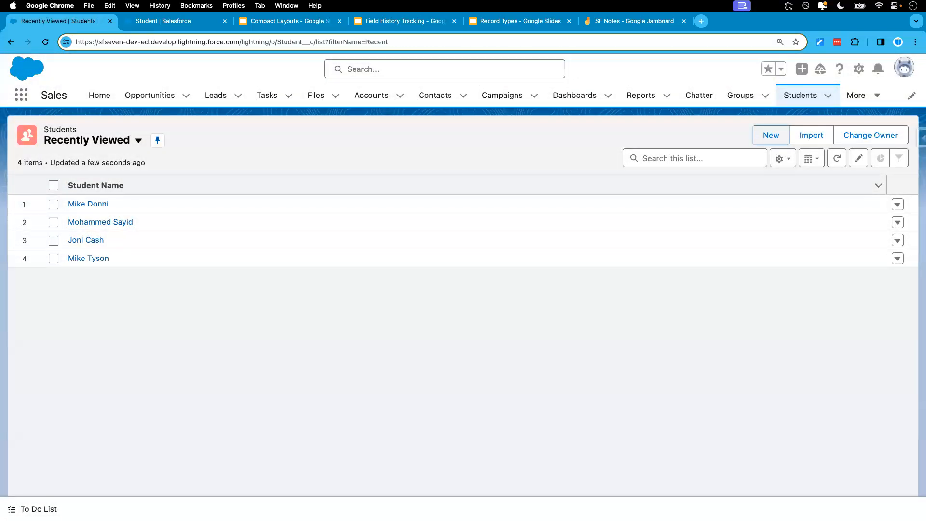
Check the Residency Status options on a new student with the International Student Record Type, and cancel the record
click(770, 136)
click(394, 294)
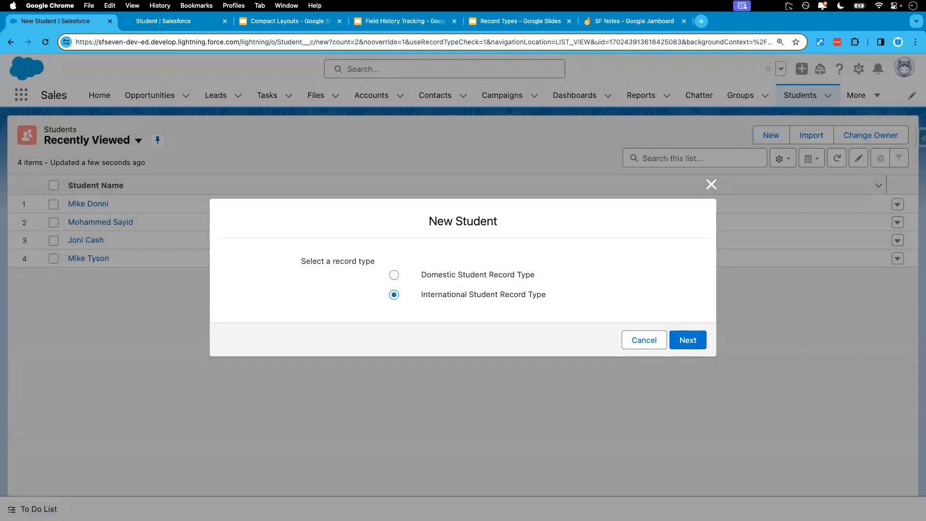
click(688, 340)
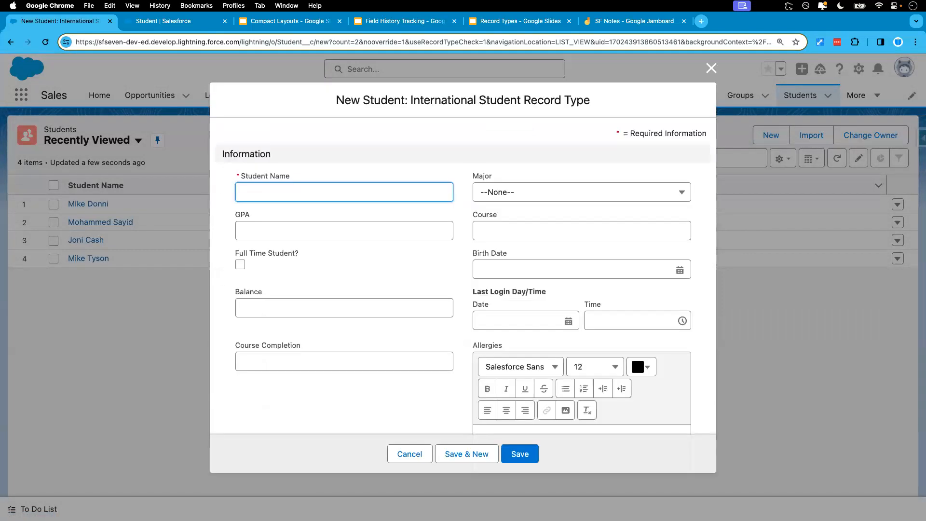
scroll(463, 255, down, 15)
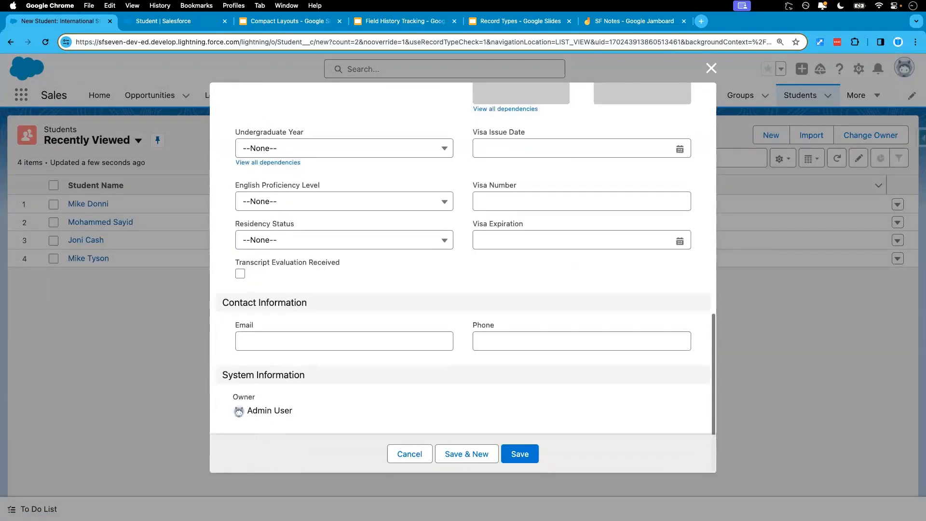
click(338, 240)
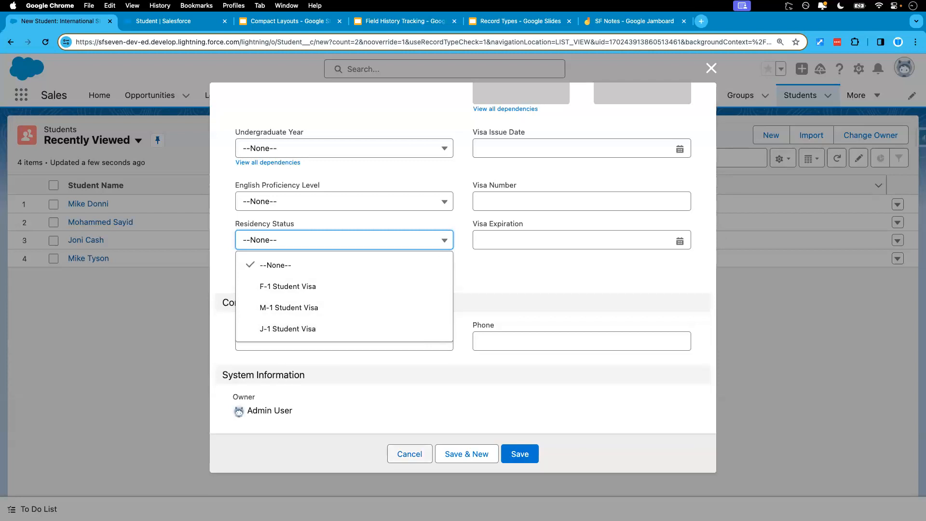
click(410, 453)
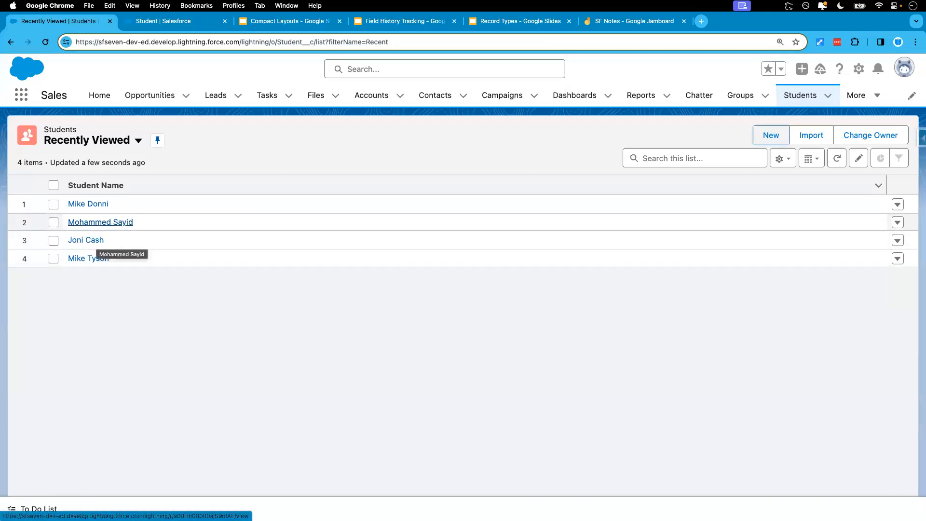
Open the second listed student, an international one, and examine the record's detail fields for its record type
click(101, 223)
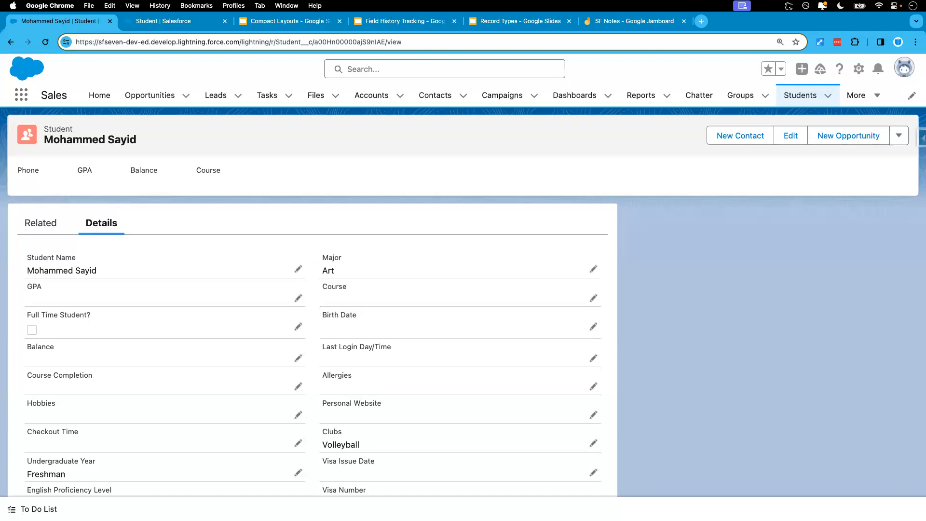
scroll(313, 318, down, 6)
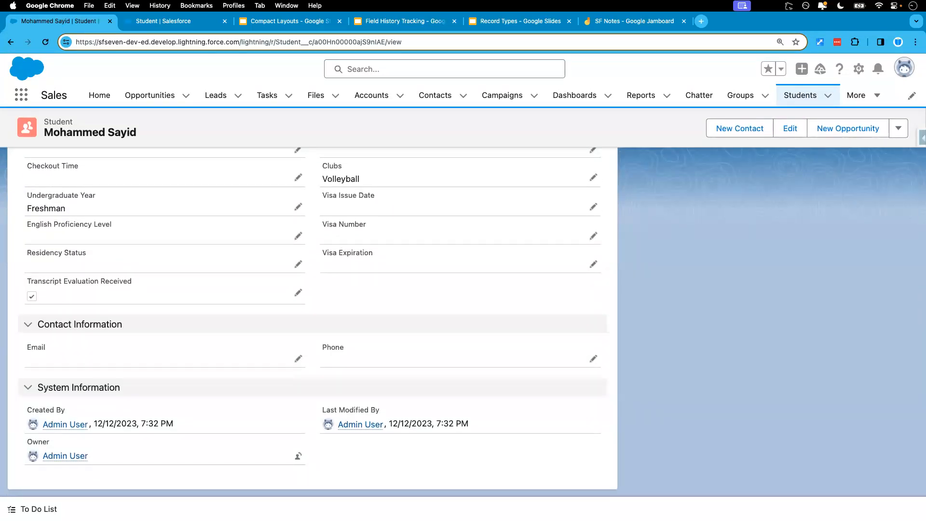
scroll(312, 318, up, 6)
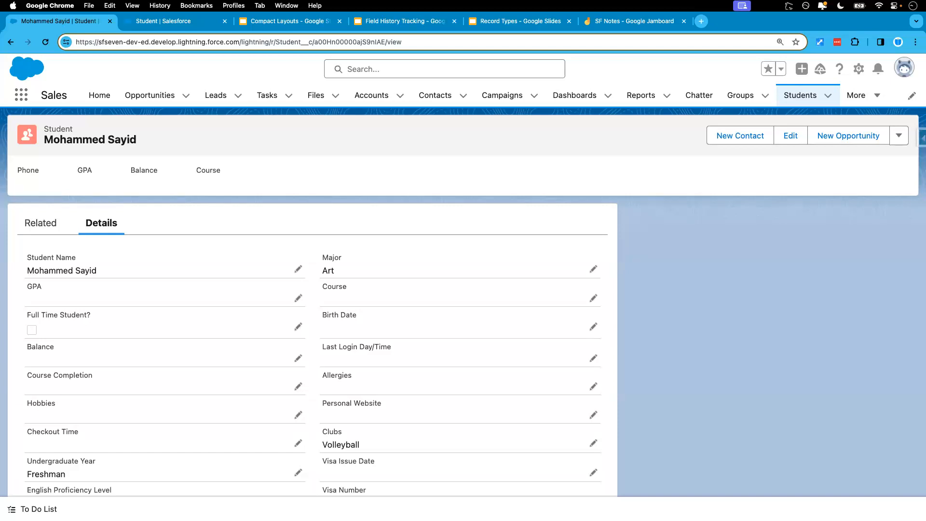
scroll(312, 314, down, 5)
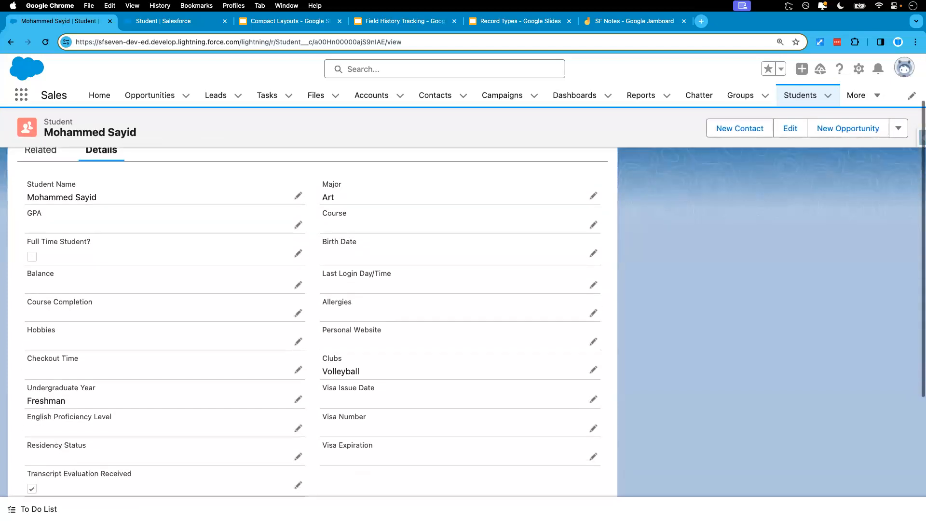
scroll(312, 313, down, 5)
scroll(313, 313, up, 4)
scroll(313, 313, up, 1)
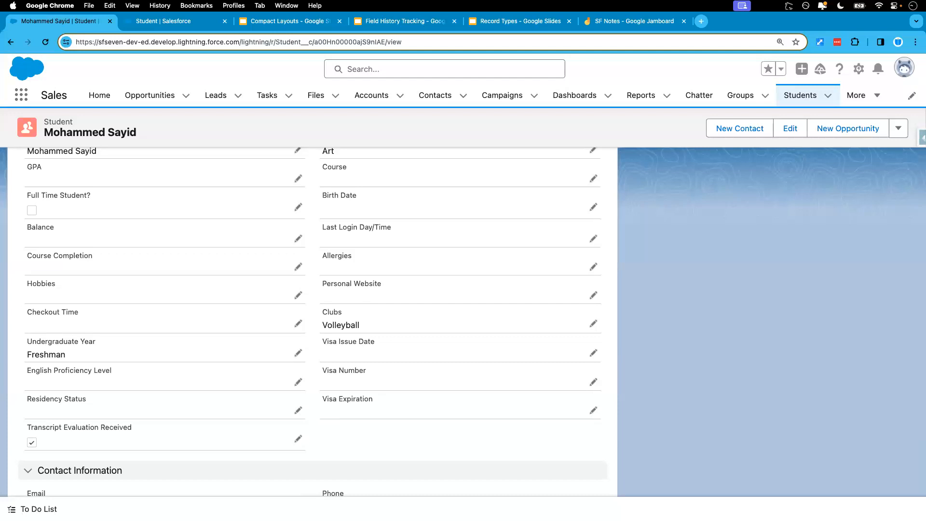
scroll(312, 313, up, 5)
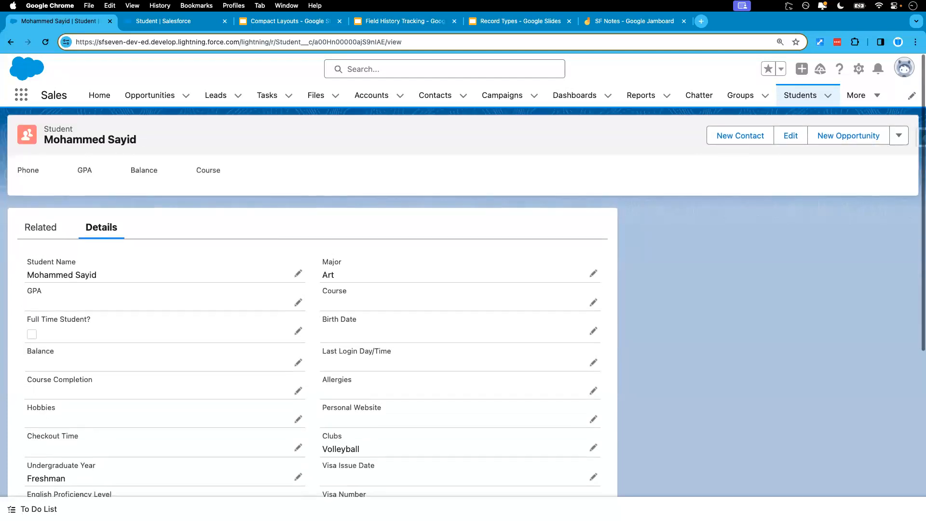
scroll(312, 314, down, 5)
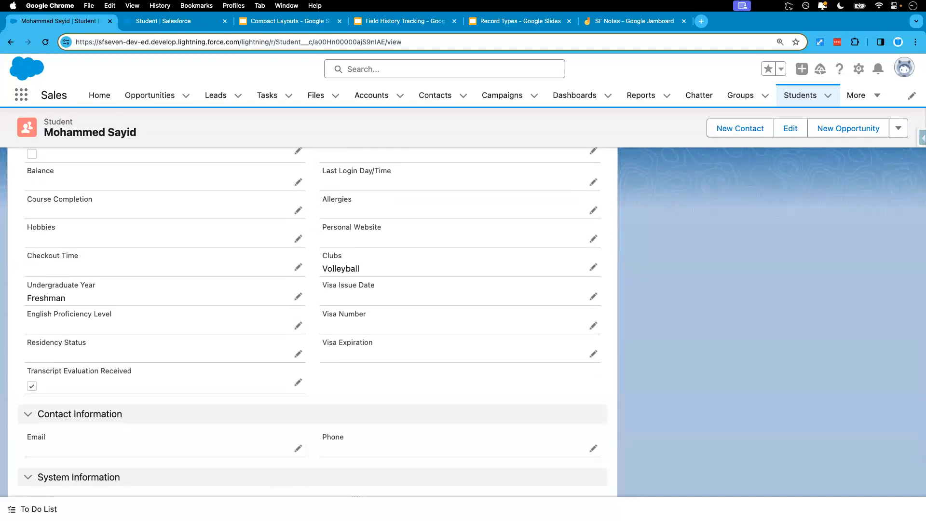
scroll(312, 314, up, 5)
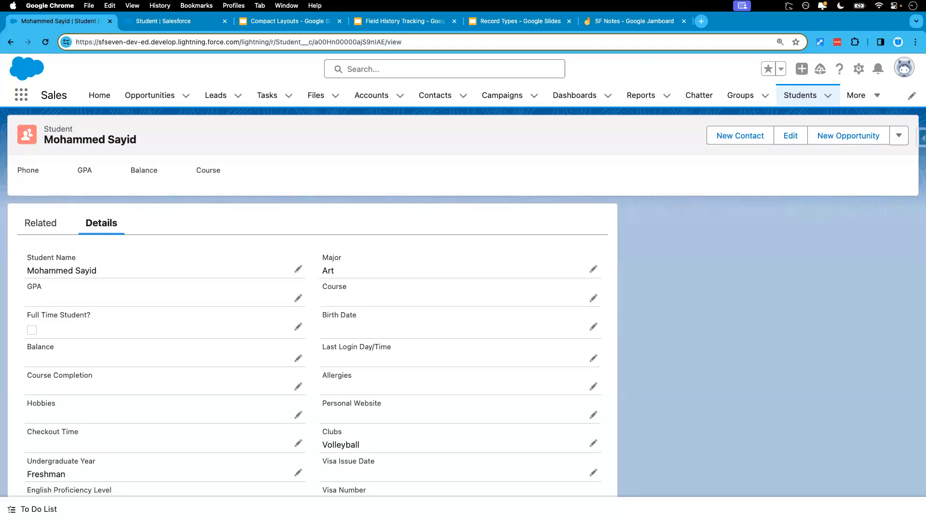
Return to the Students list, open the domestic student's record in the second row and examine its detail fields
click(800, 96)
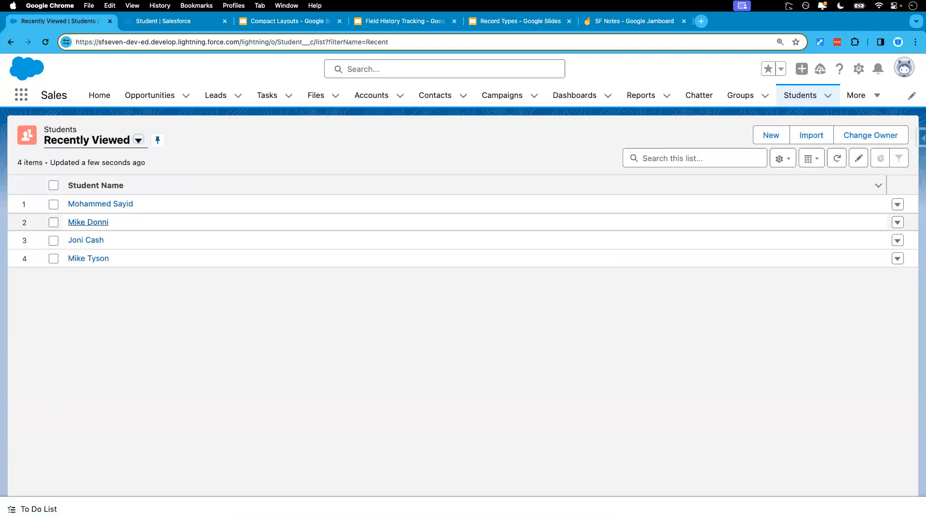
click(88, 222)
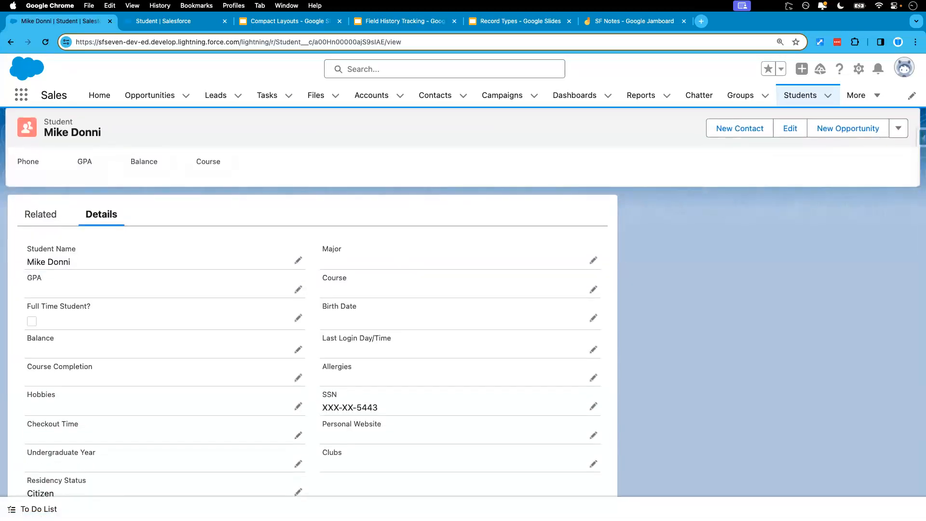
scroll(308, 314, down, 5)
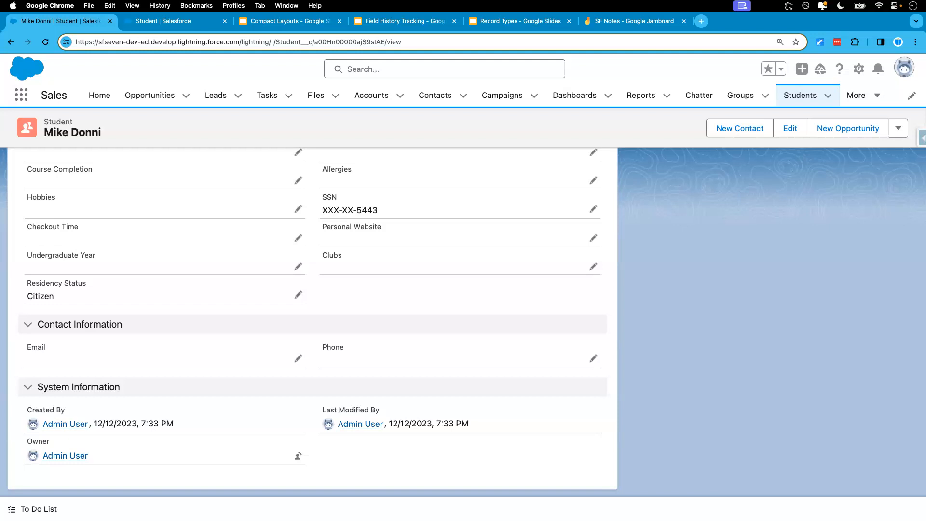
scroll(309, 313, up, 5)
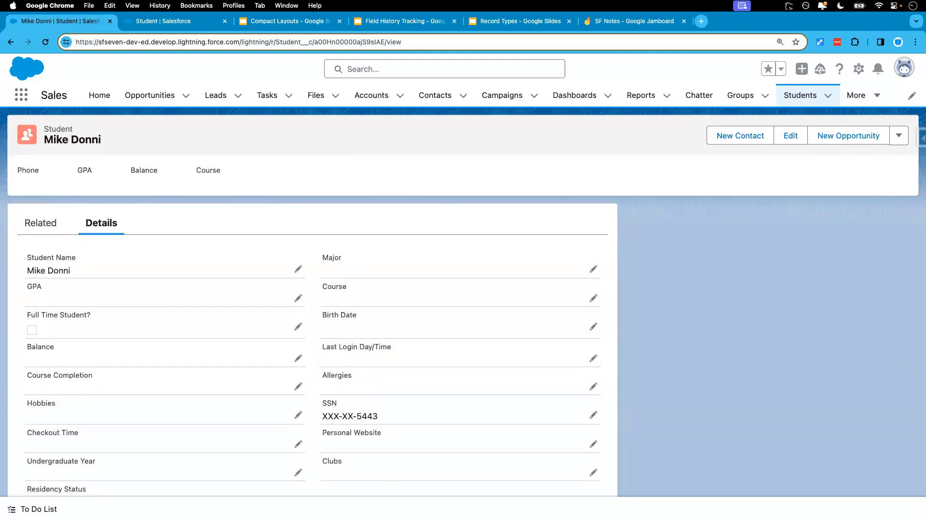
Close the old Setup page, open the Student object's setup from the record and open the Domestic Student Pagelayout for editing
click(225, 21)
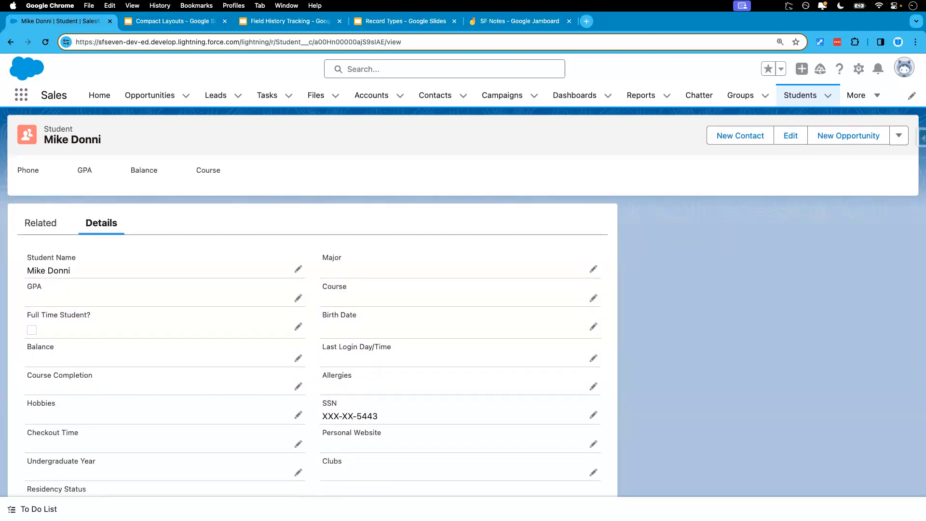
click(858, 69)
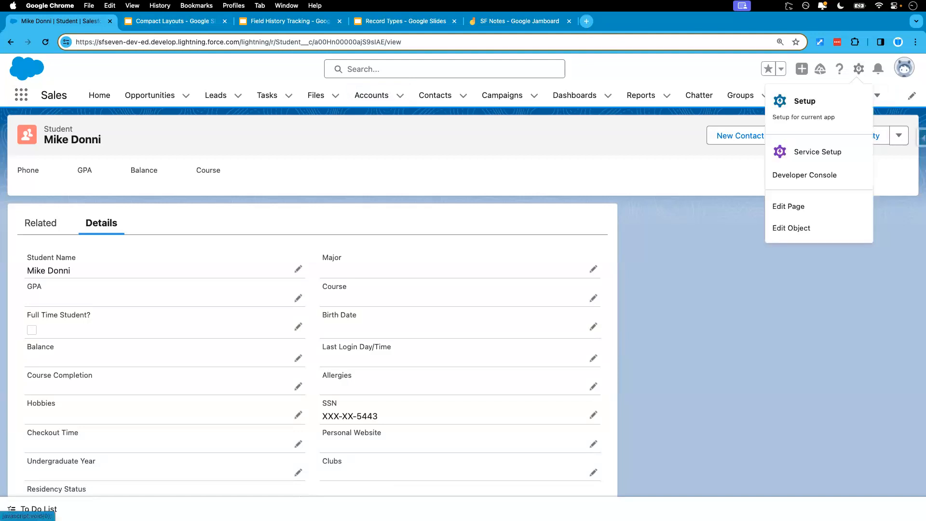
click(791, 229)
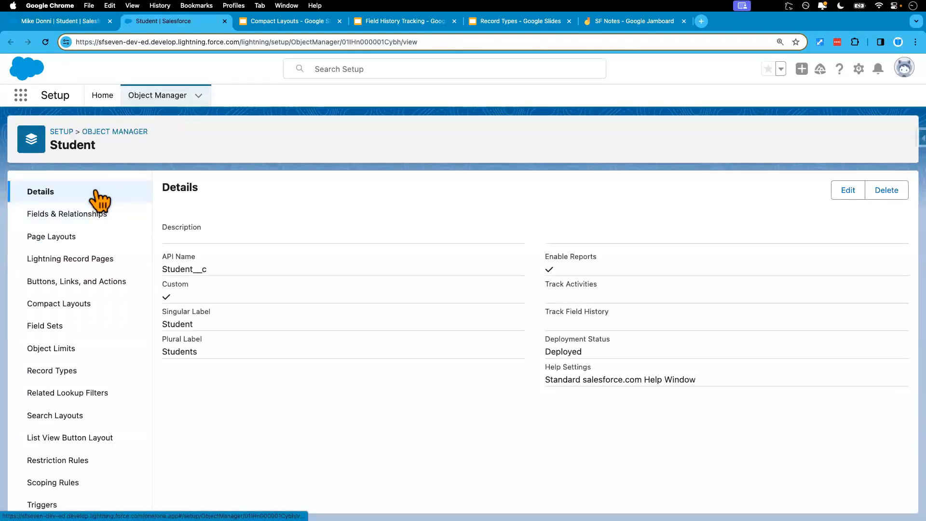
click(59, 245)
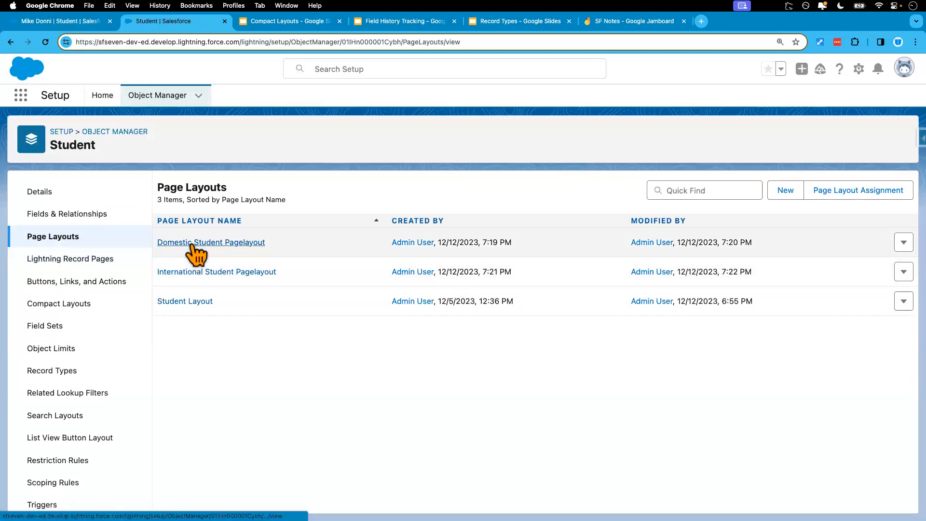
click(192, 245)
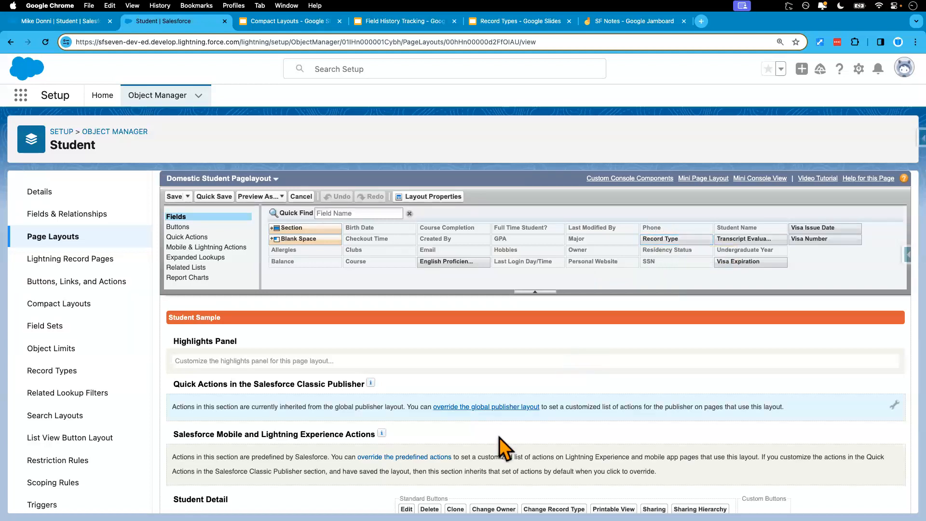
Add the Record Type field below Last Modified By in the Domestic Student Pagelayout's System Information section and save the layout
scroll(494, 453, down, 3)
scroll(488, 445, up, 3)
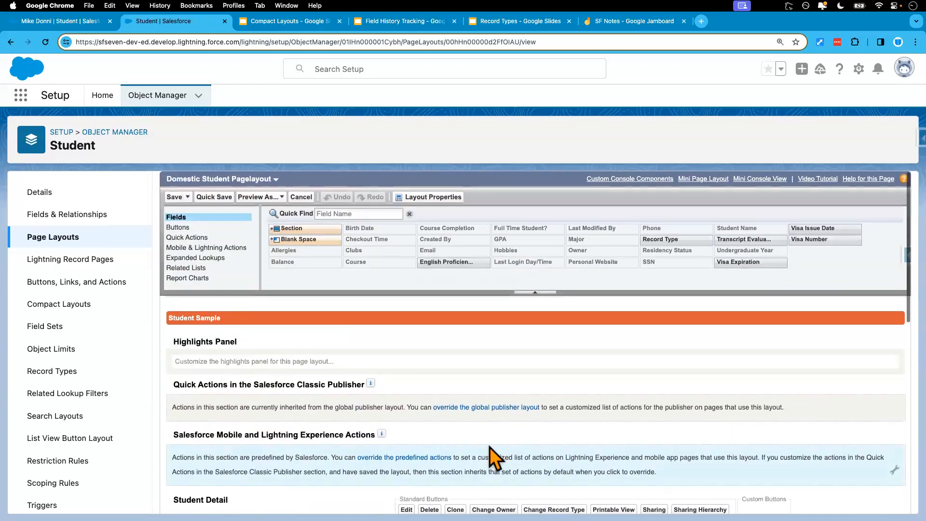
scroll(566, 415, down, 5)
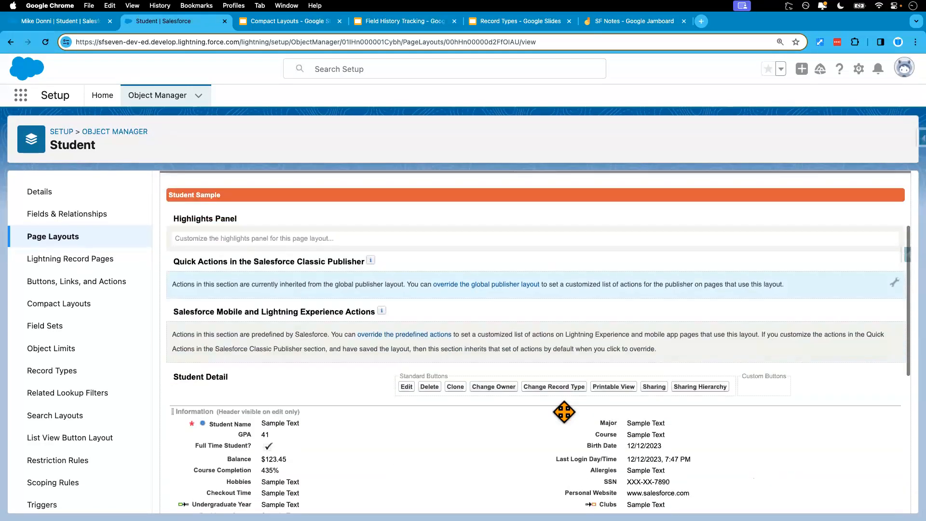
scroll(563, 411, up, 1)
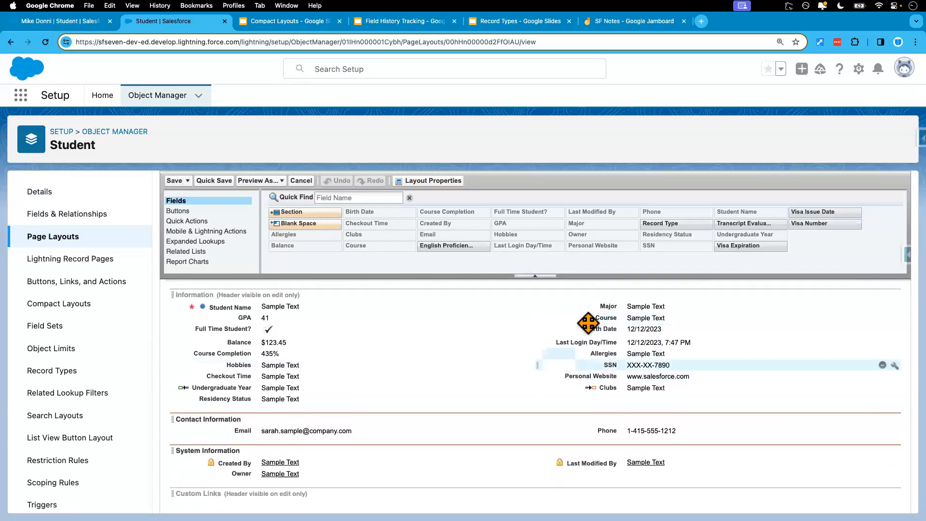
drag(665, 223, 623, 468)
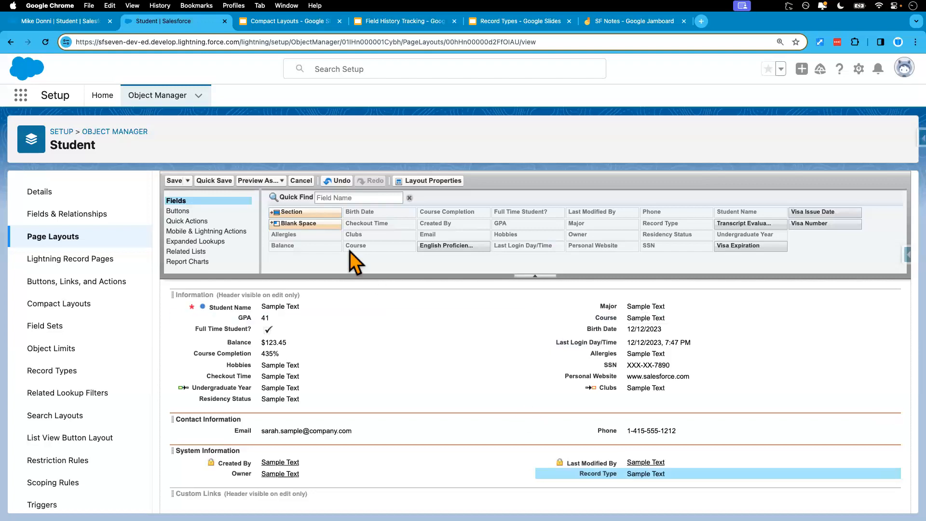
click(217, 181)
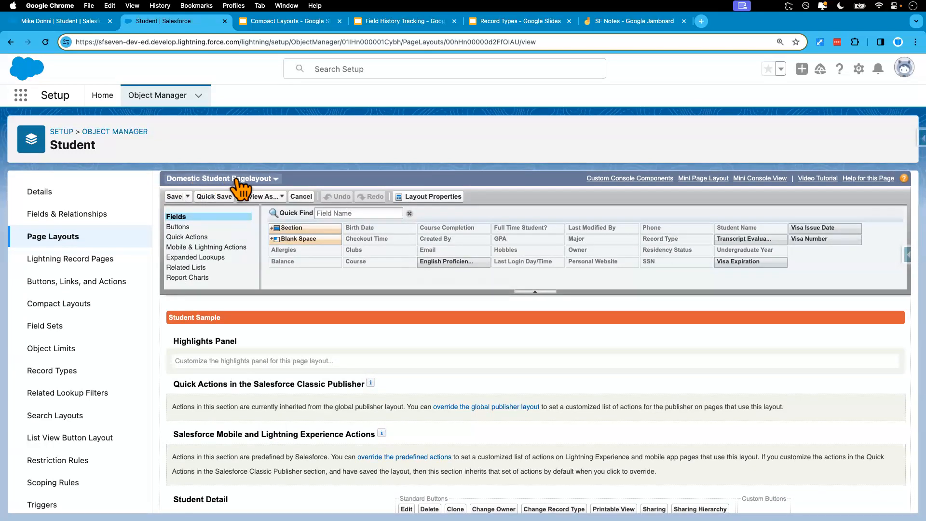
Add the Record Type field below Last Modified By in the International Student Pagelayout's System Information section and save the layout
click(277, 180)
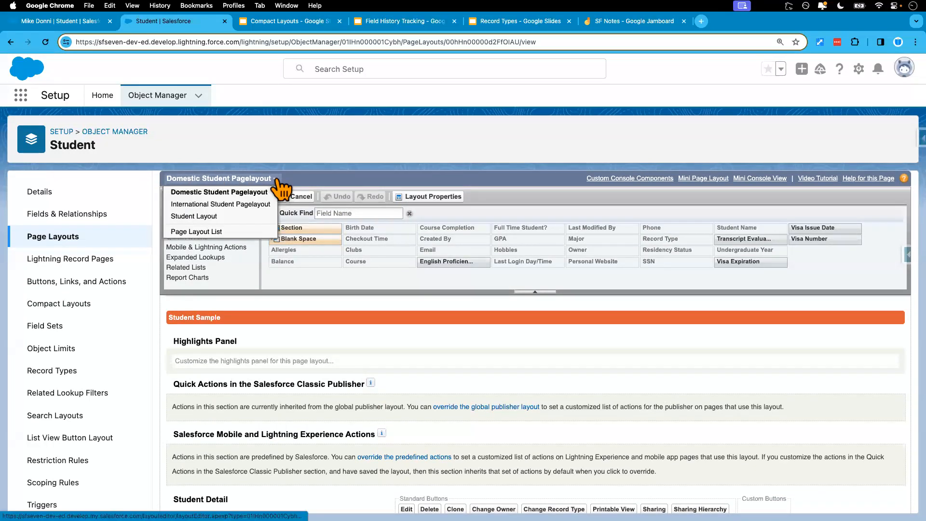
click(256, 207)
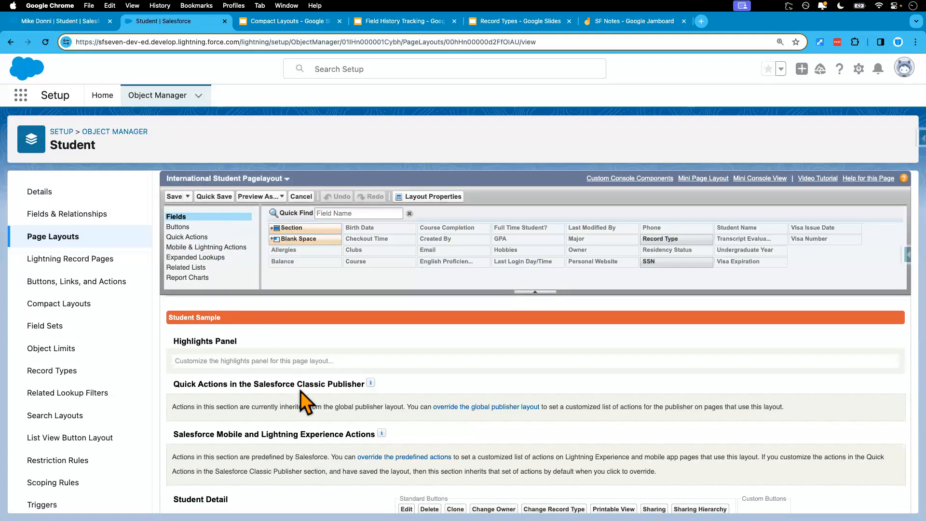
scroll(357, 404, down, 2)
scroll(356, 404, down, 5)
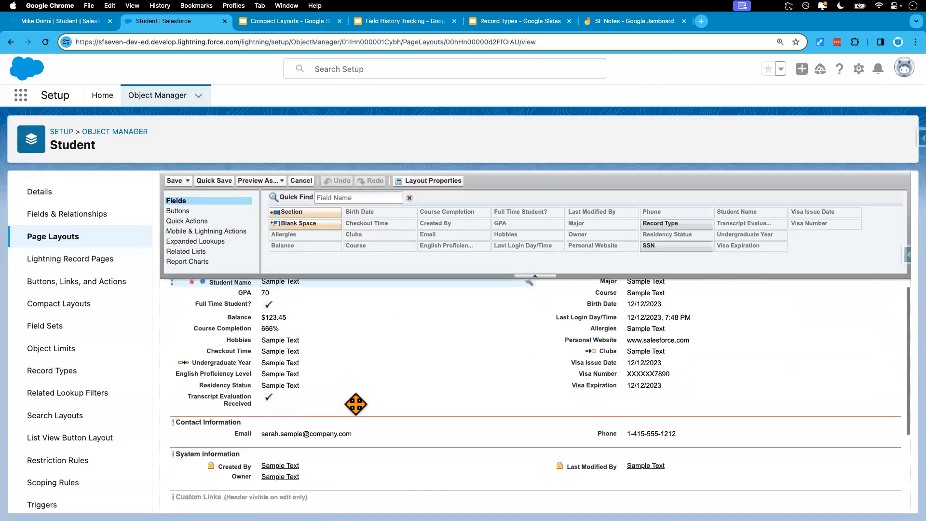
drag(659, 225, 655, 476)
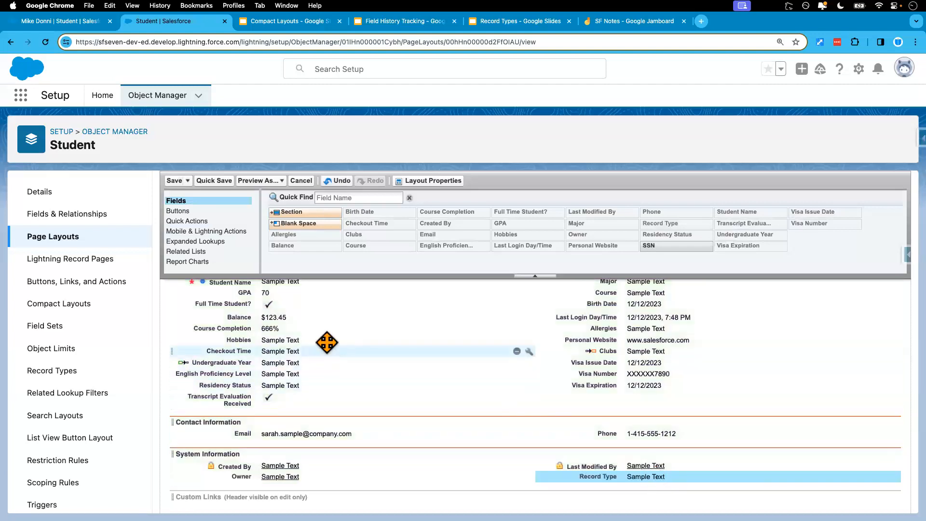
click(213, 181)
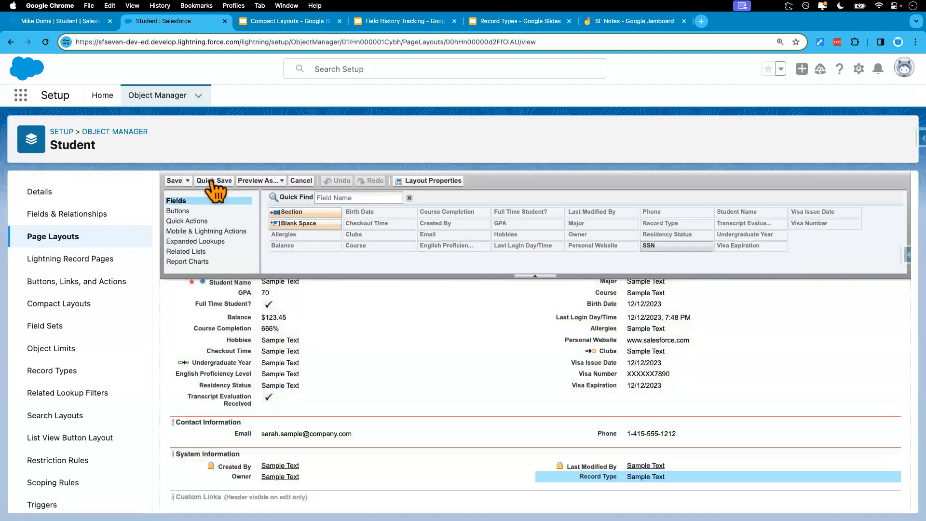
Return to the domestic student's record, reload it and examine its System Information section for the Record Type field
click(71, 21)
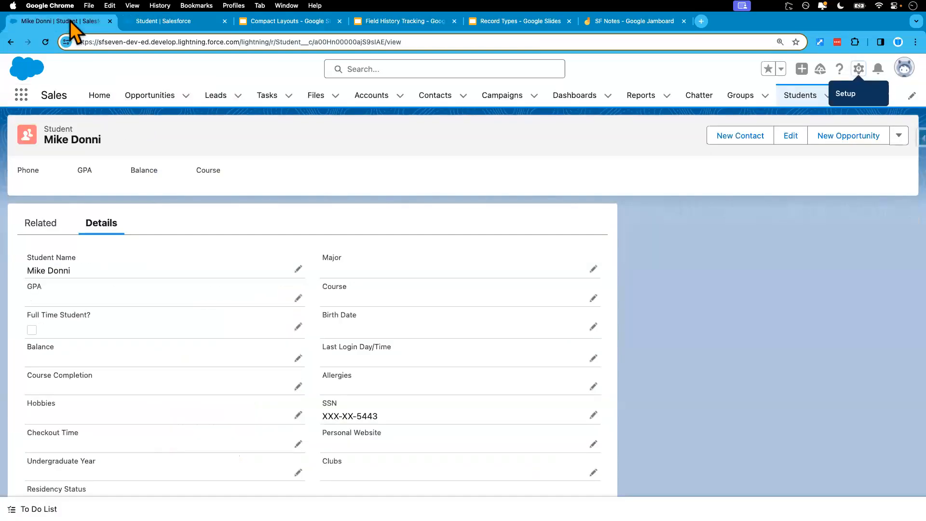
click(46, 42)
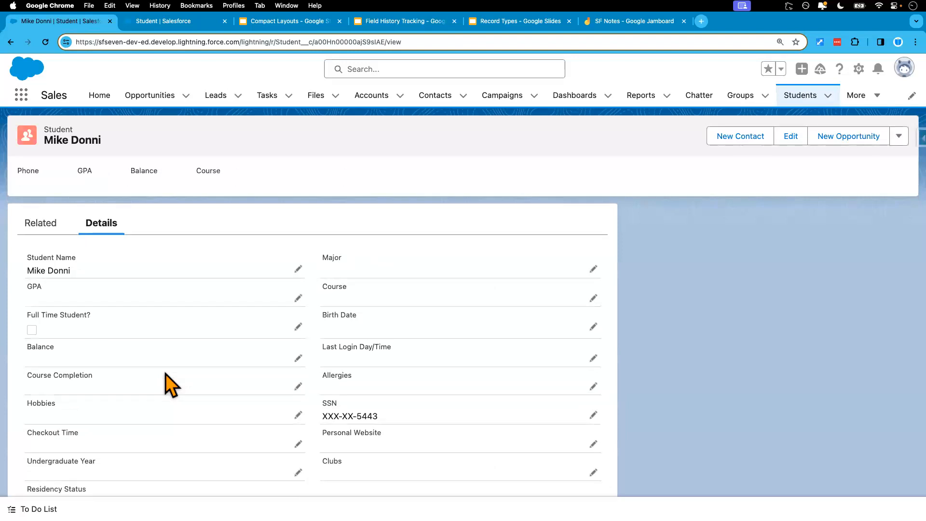
scroll(169, 384, down, 5)
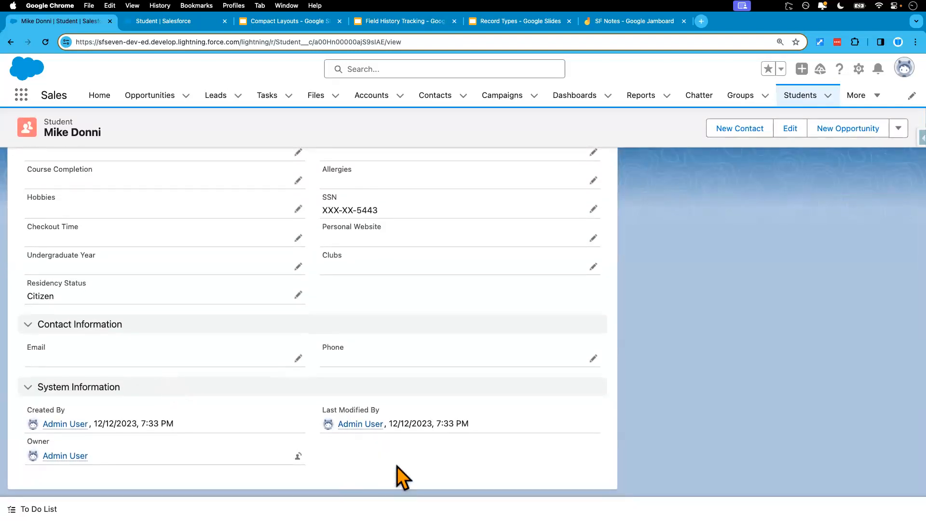
Switch the display density to Compact and refresh the page
click(901, 72)
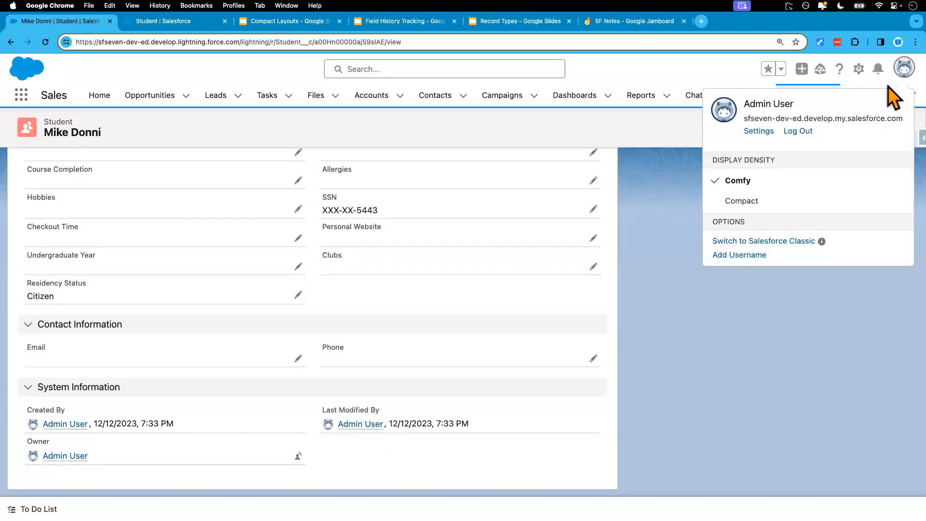
click(752, 202)
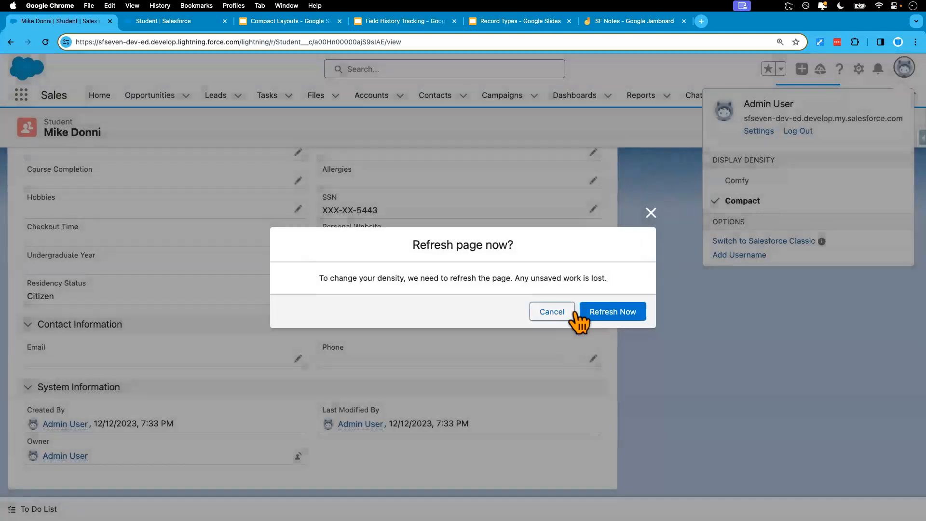
click(615, 313)
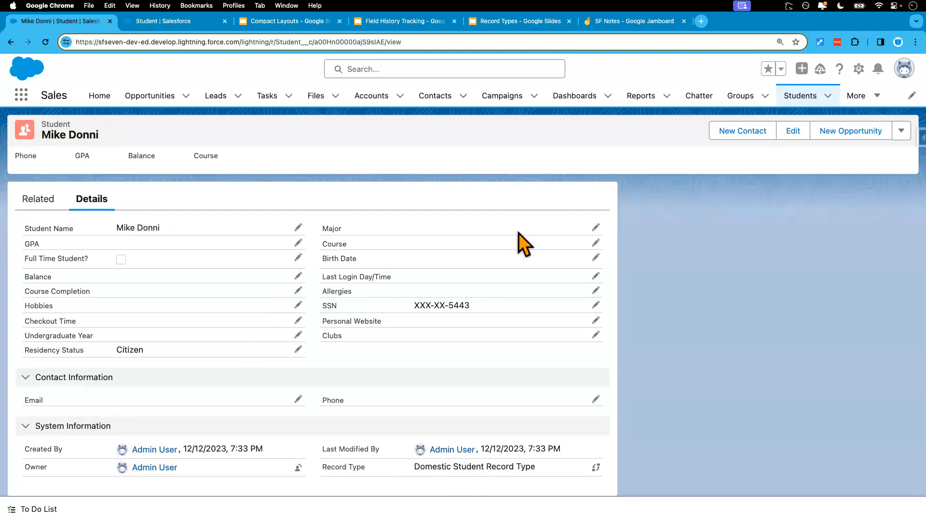
Open the international student's record from the second row of the Students list and examine its Record Type field
click(797, 100)
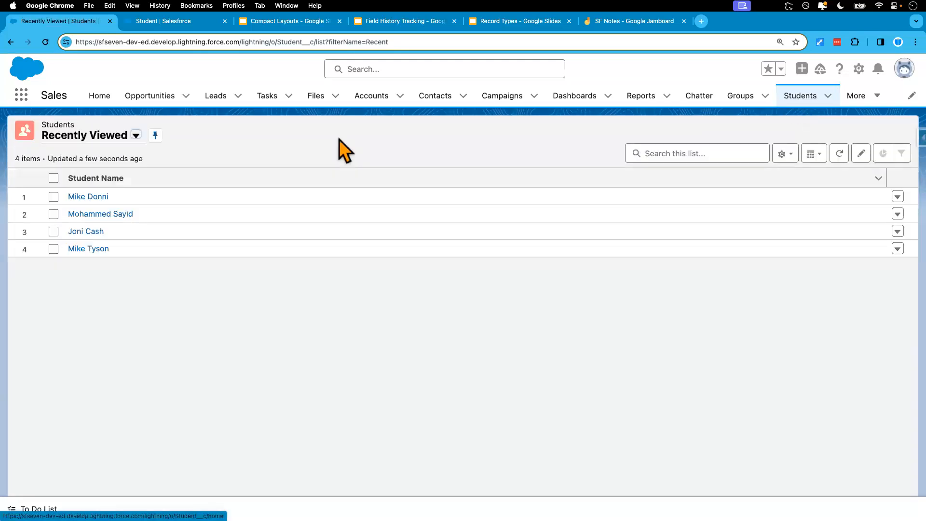
click(95, 216)
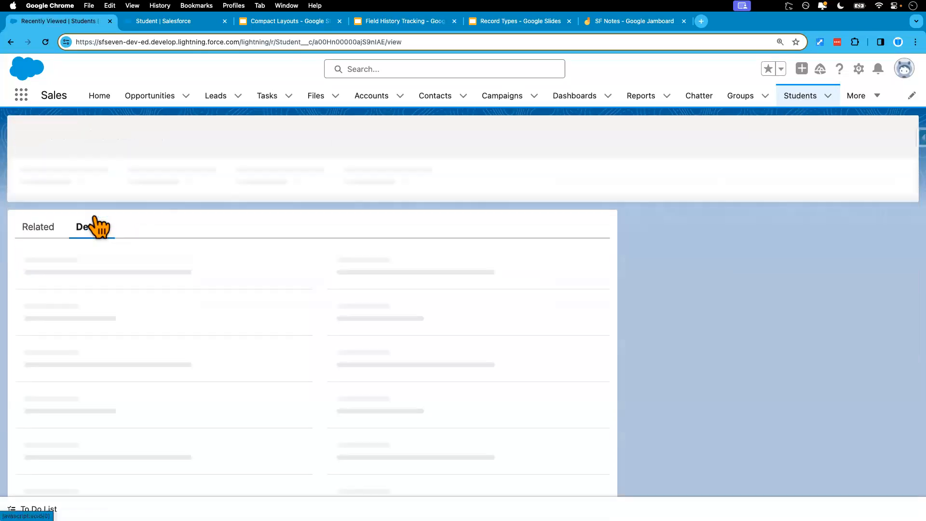
scroll(161, 383, down, 2)
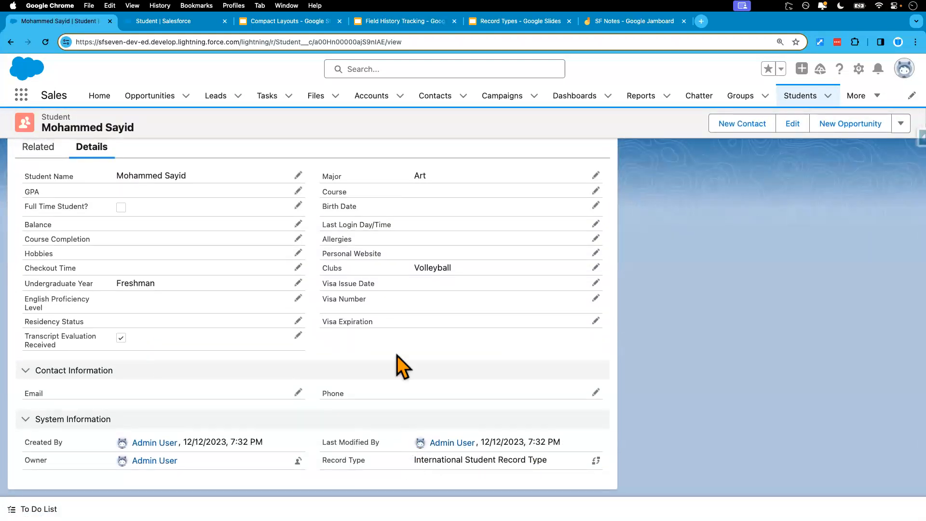
scroll(396, 362, up, 2)
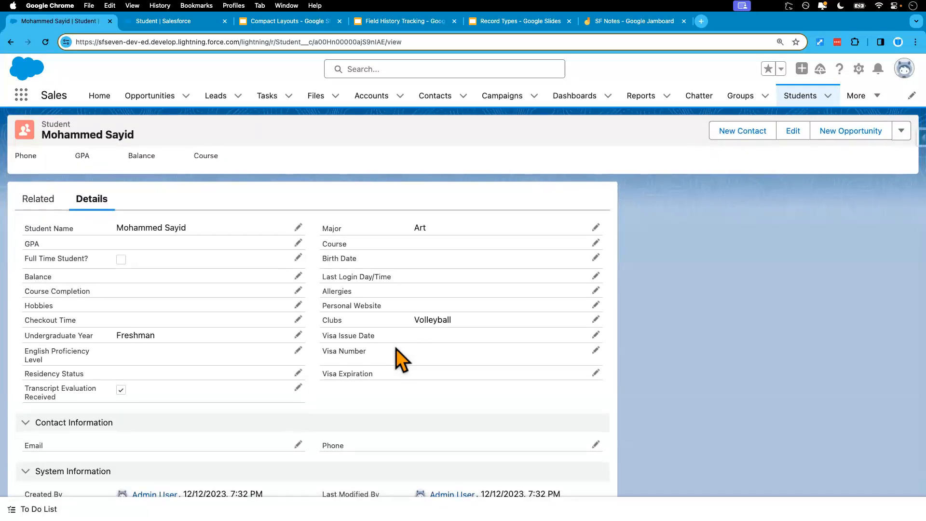
Open the third student in the Students list, expand the System Information section and examine the record's detail fields
click(800, 98)
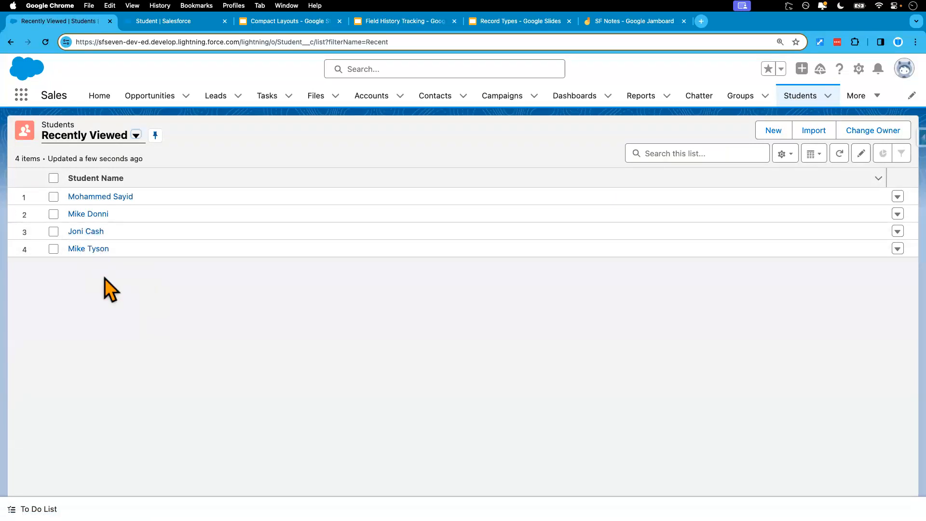
click(88, 232)
scroll(190, 331, down, 2)
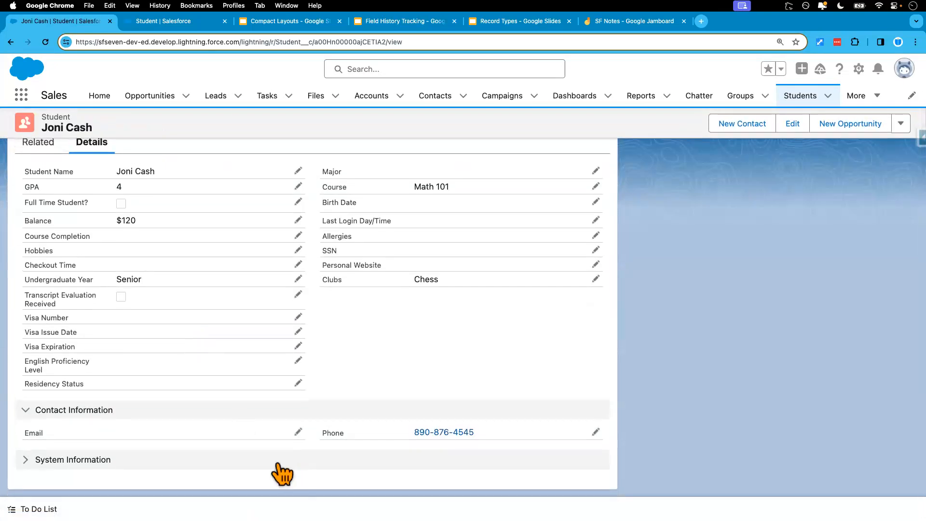
click(68, 461)
scroll(182, 424, down, 1)
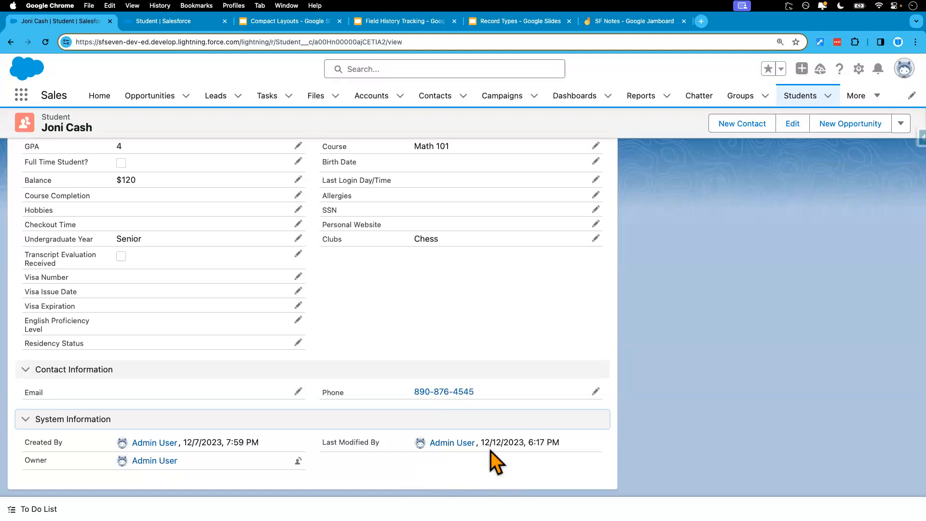
scroll(375, 322, up, 3)
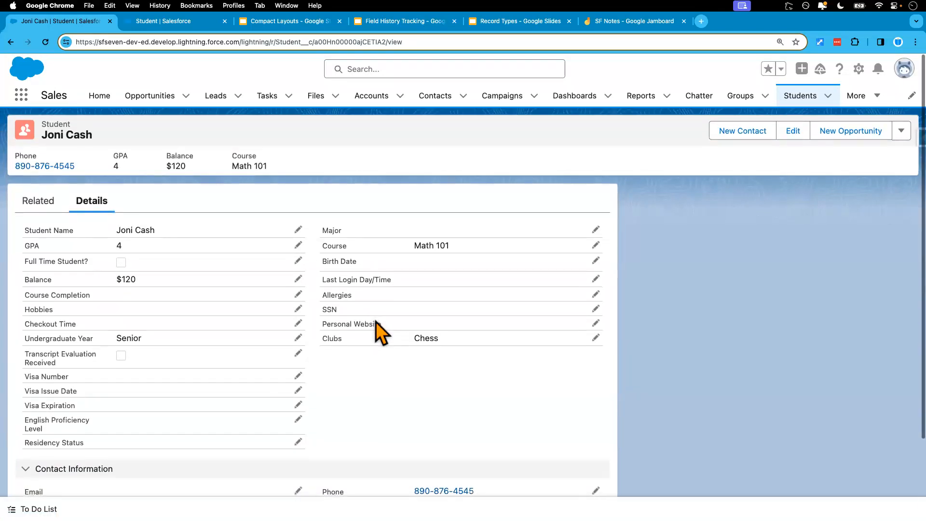
Open the Student Layout, add the Record Type field below Last Modified By in System Information and save the layout
click(164, 21)
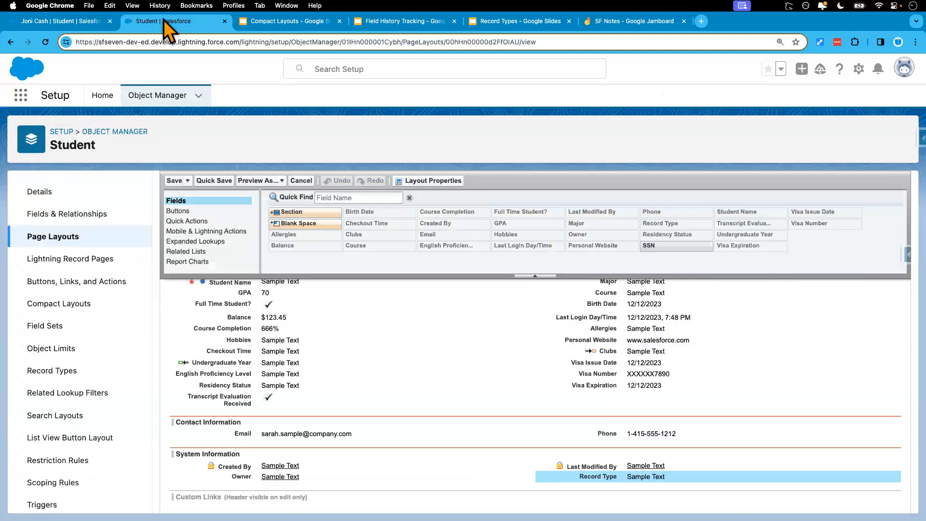
click(62, 237)
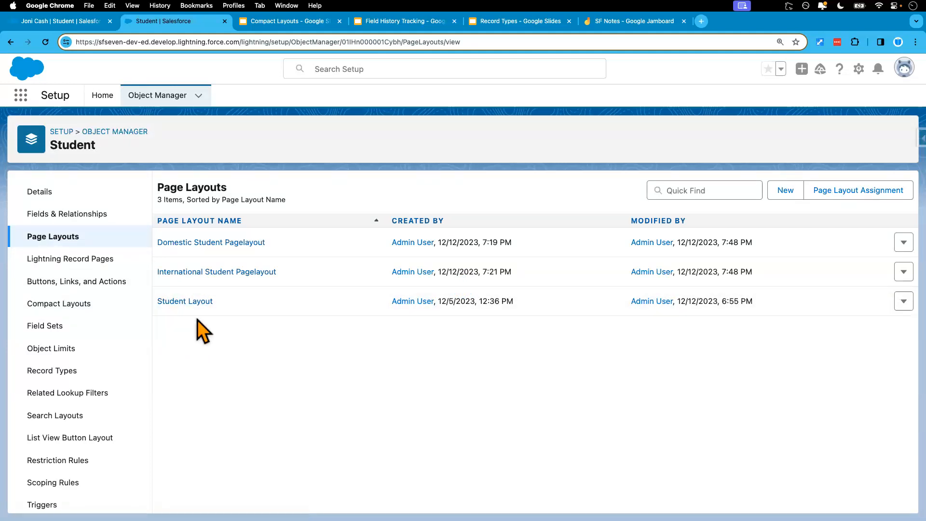
click(195, 302)
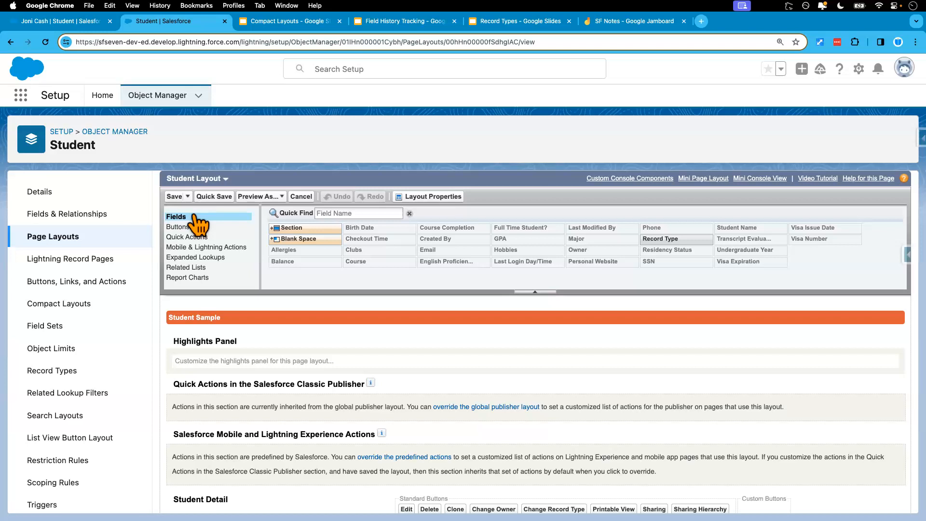
scroll(426, 398, down, 5)
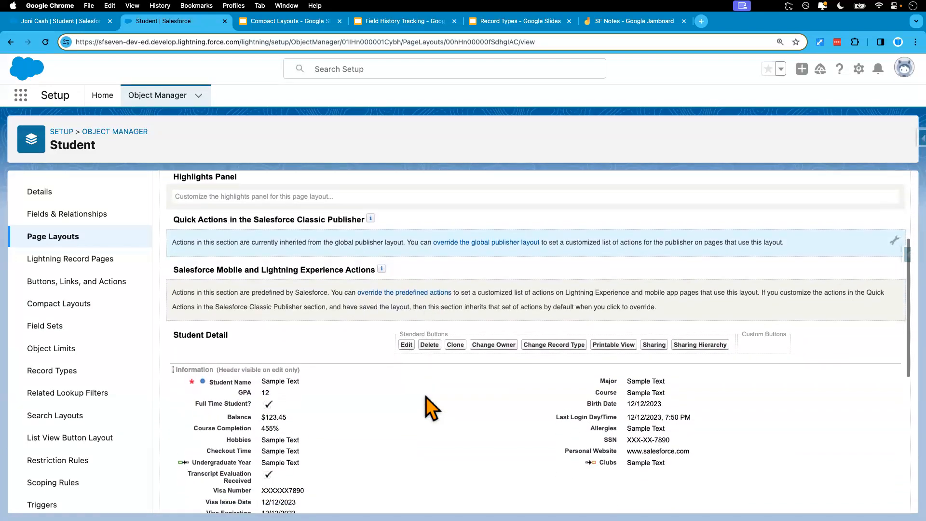
scroll(425, 394, down, 1)
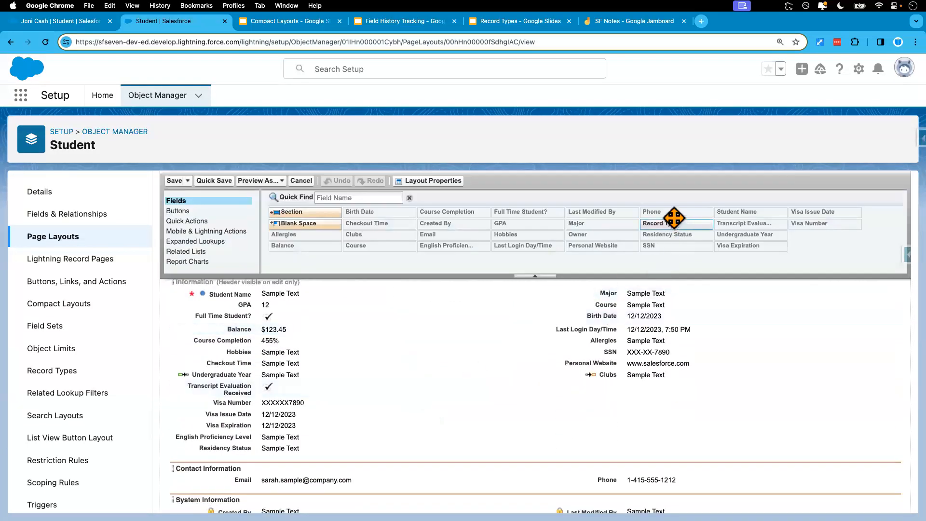
drag(672, 224, 627, 427)
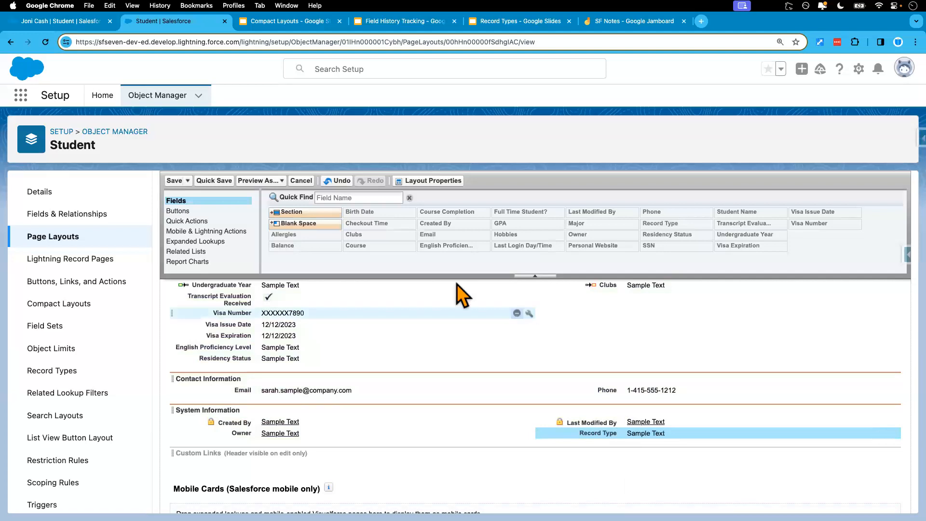
click(176, 182)
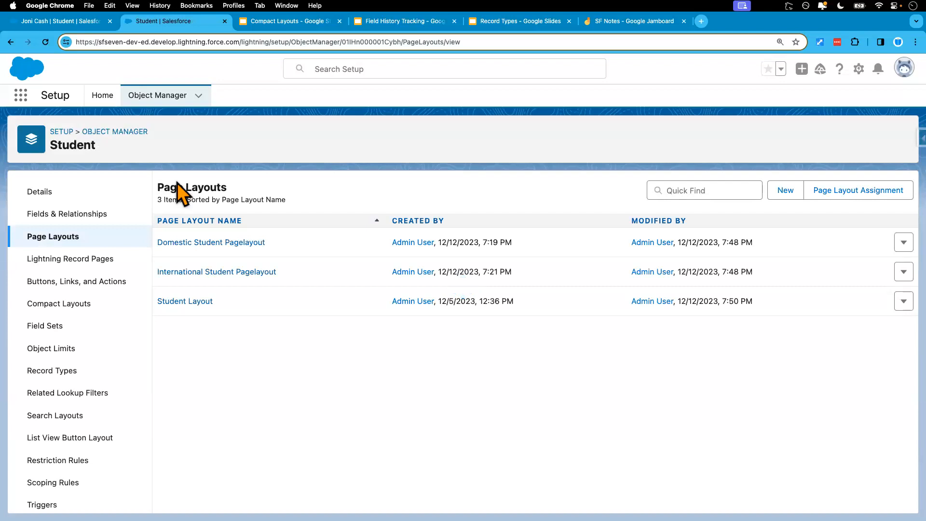
Return to the open student record, reload it and check its System Information section for the Record Type field
click(67, 22)
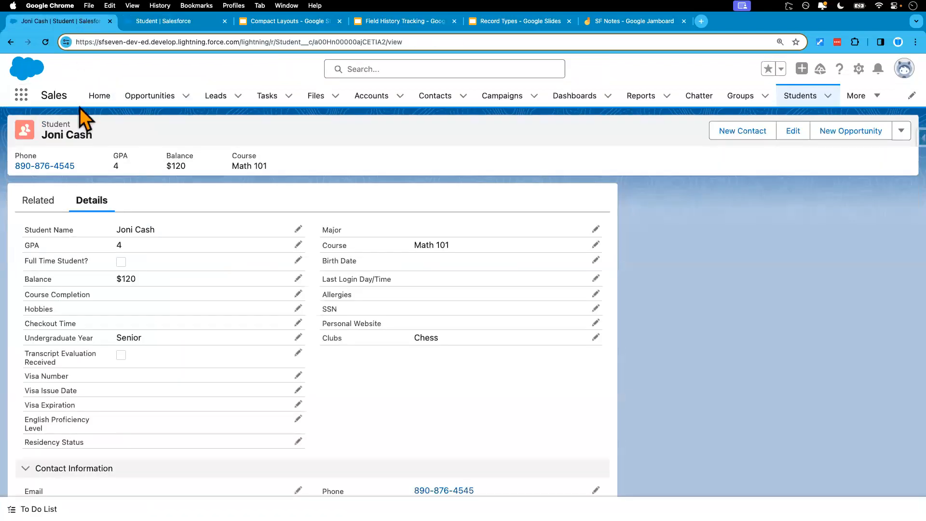
click(46, 43)
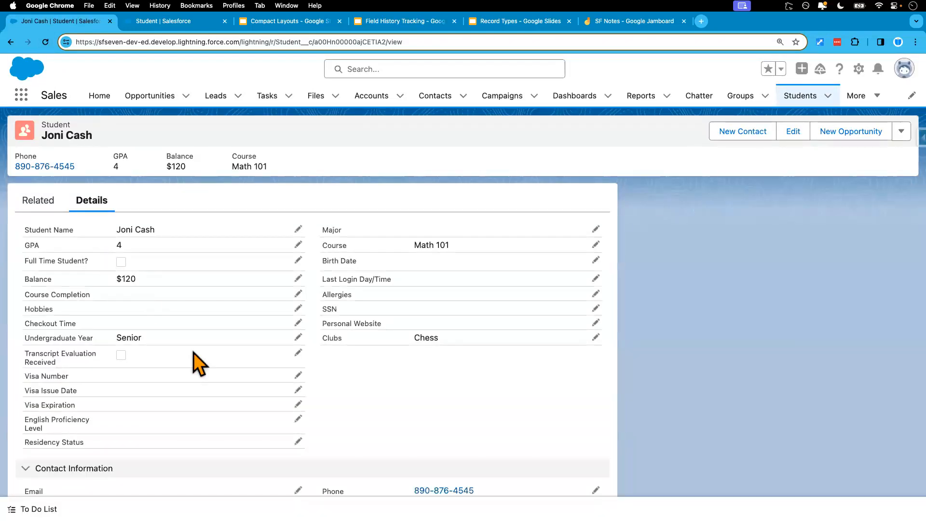
scroll(244, 427, down, 3)
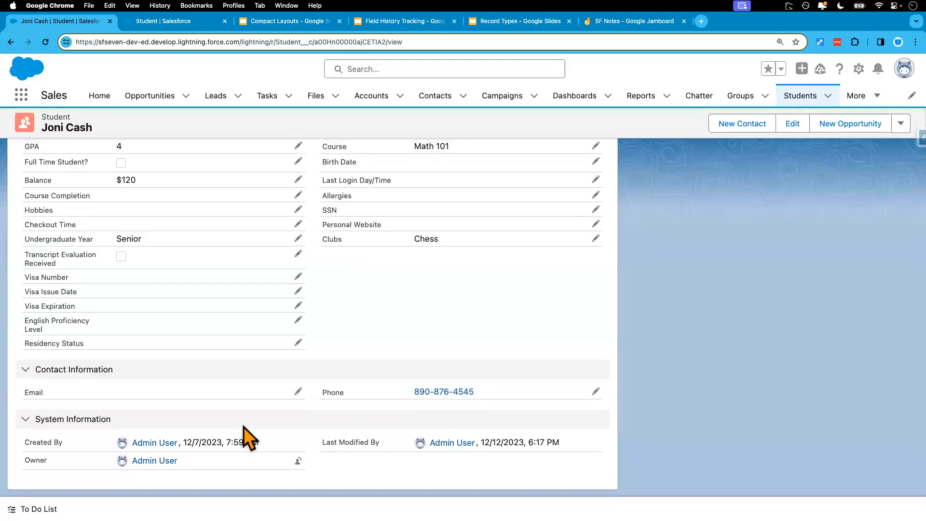
Set the display density to Comfy and refresh the student record page
click(903, 69)
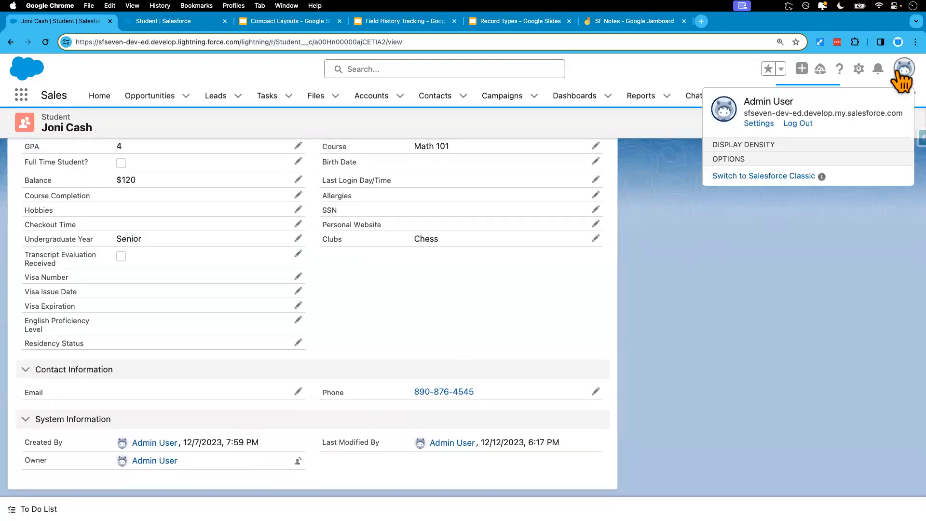
click(748, 171)
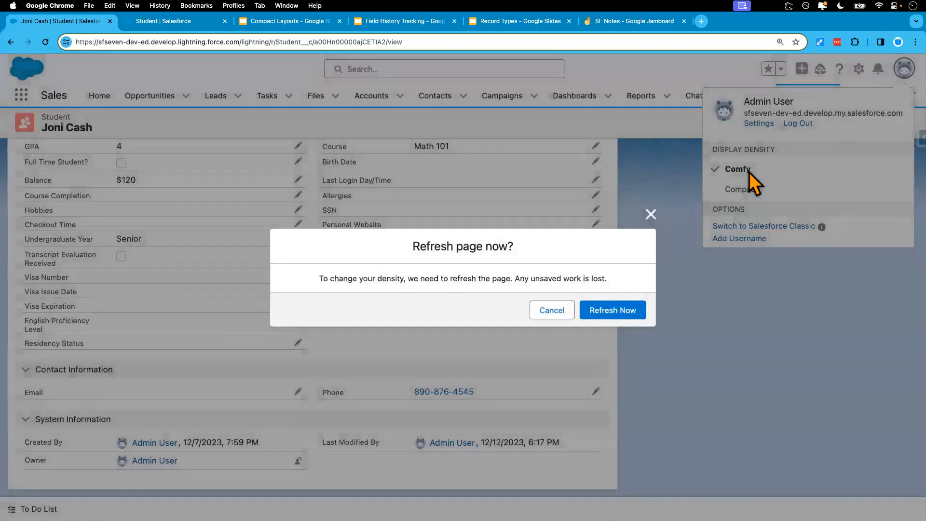
click(632, 316)
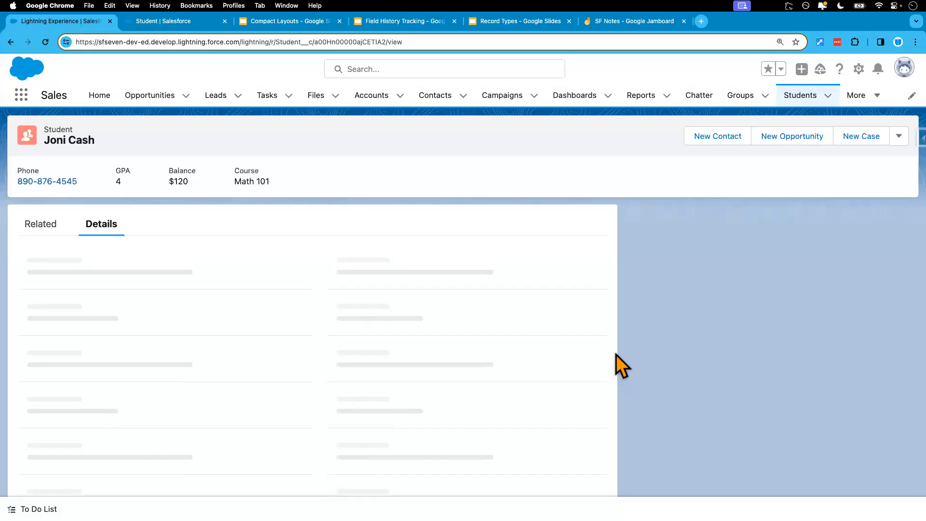
Examine the Record Type field in the refreshed student record's System Information section
scroll(496, 460, down, 10)
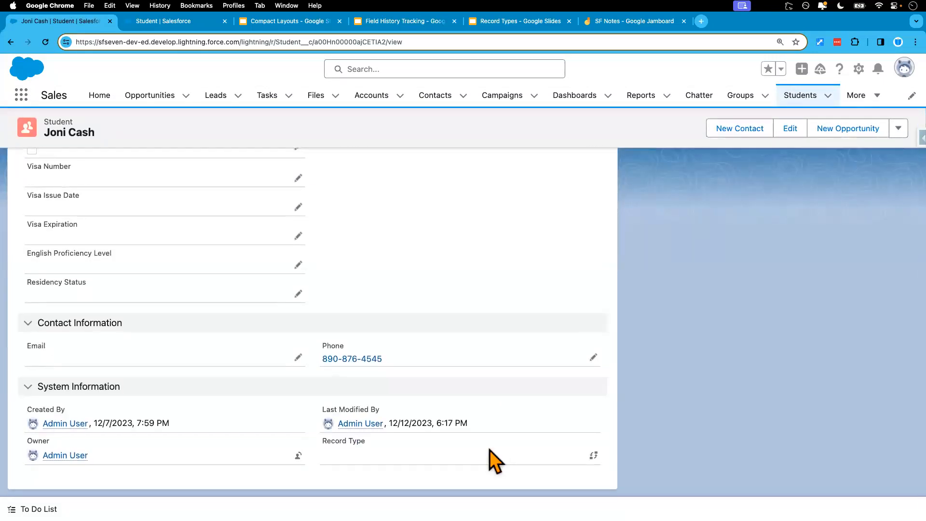
drag(321, 442, 368, 443)
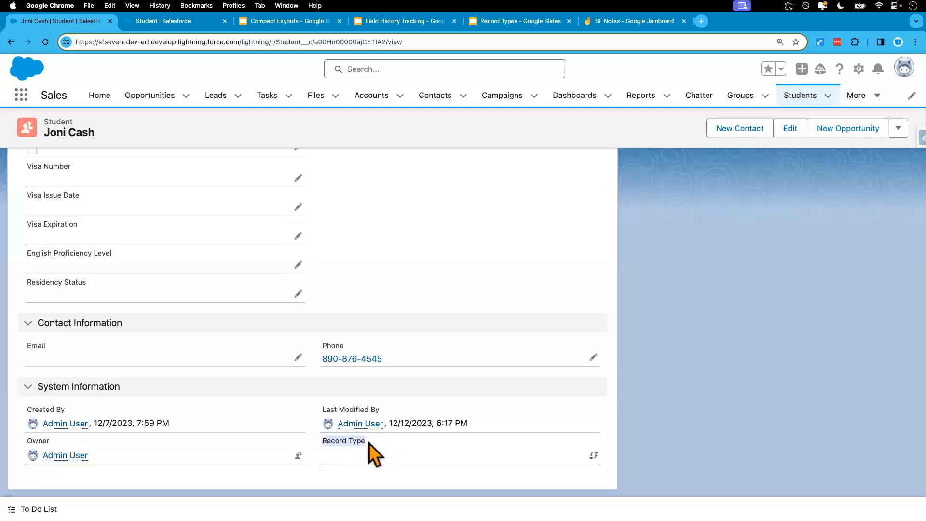
scroll(415, 321, up, 10)
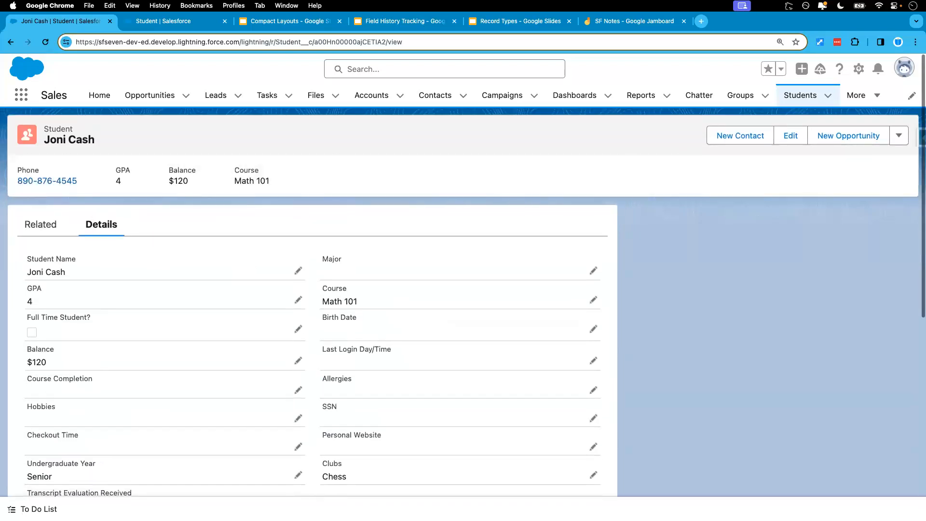
Change the open student record's record type to International Student Record Type and save the record
drag(95, 140, 50, 137)
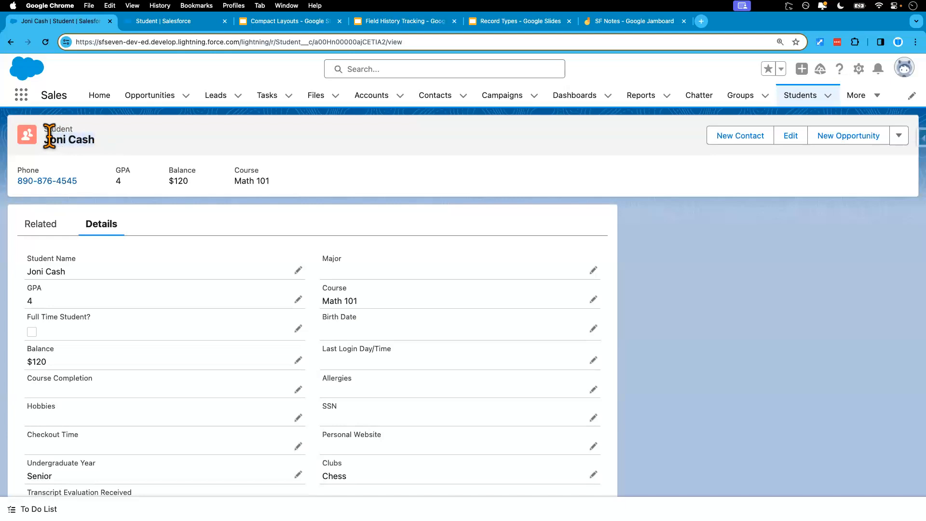
scroll(166, 413, down, 10)
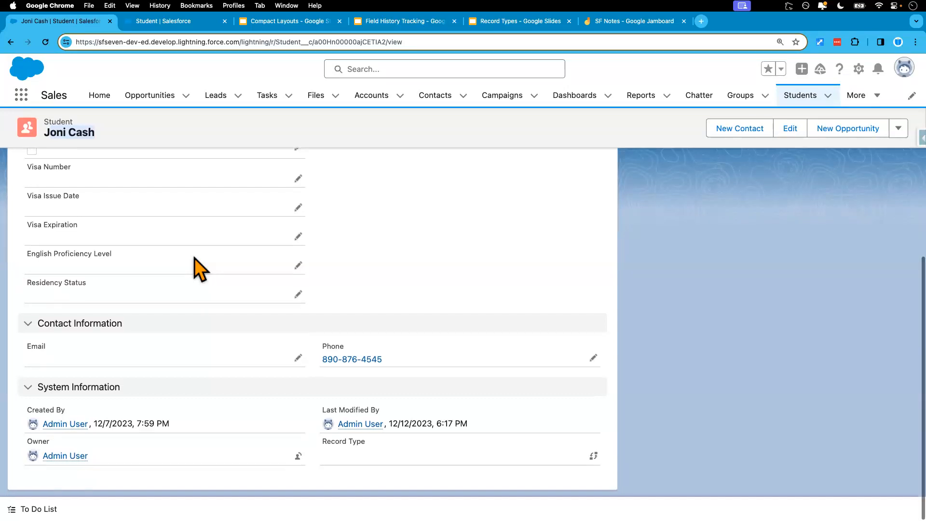
scroll(195, 258, up, 10)
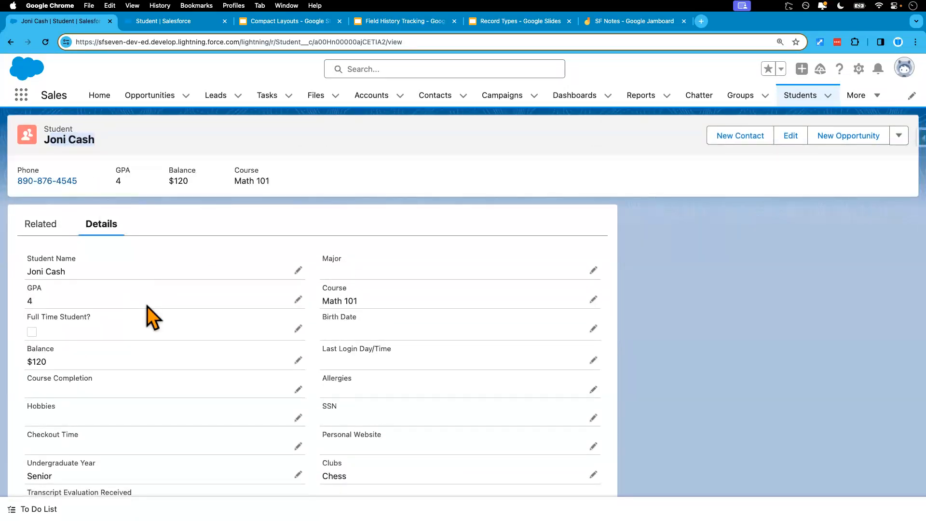
scroll(146, 306, down, 10)
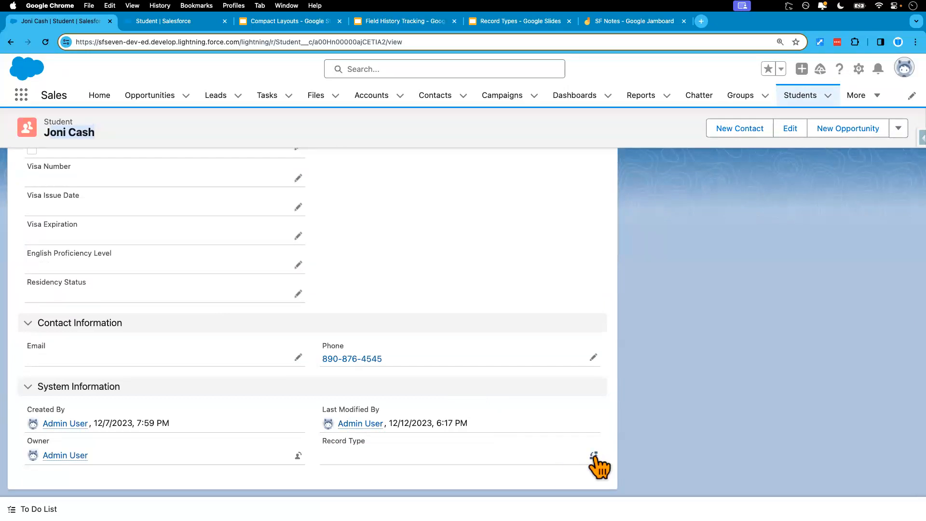
click(593, 455)
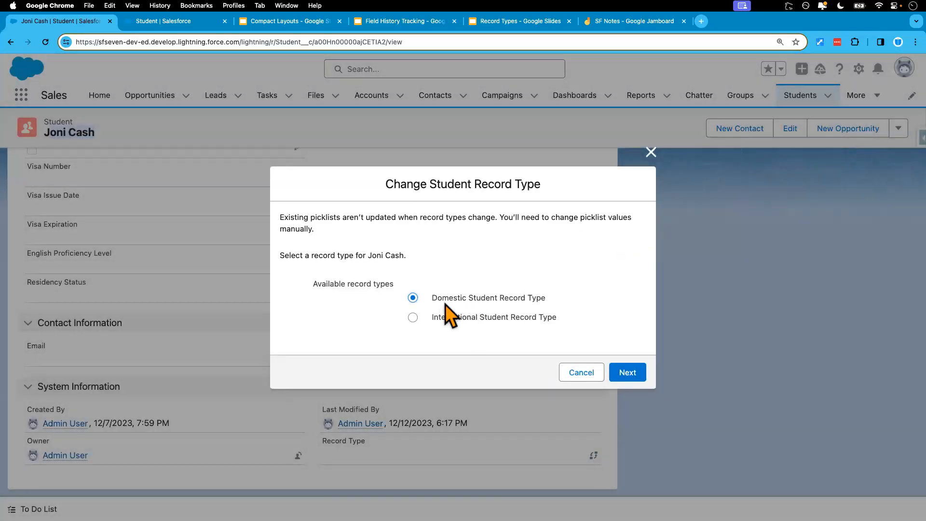
click(629, 372)
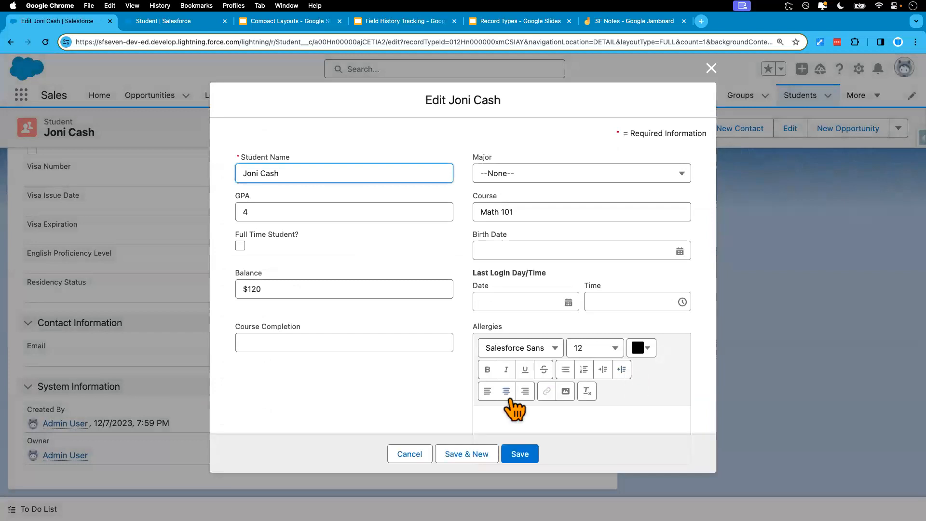
scroll(513, 410, down, 10)
click(522, 456)
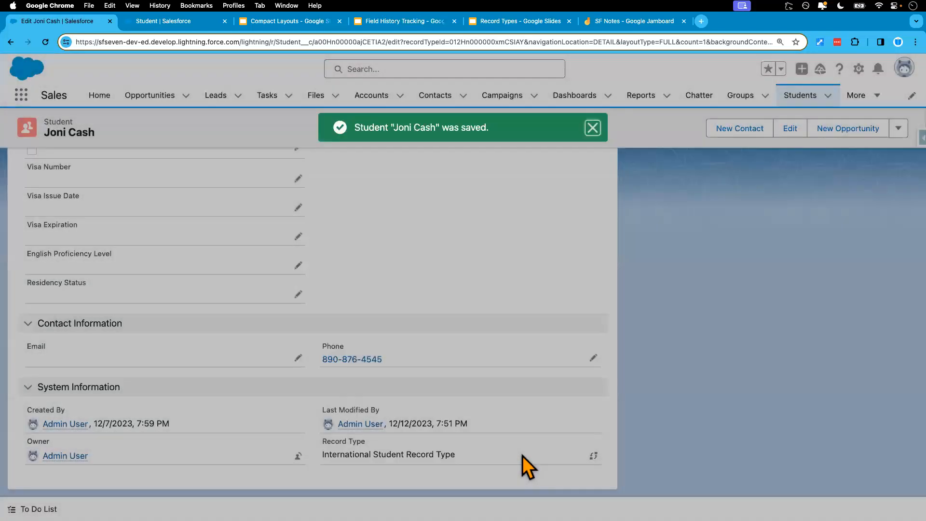
scroll(546, 431, down, 10)
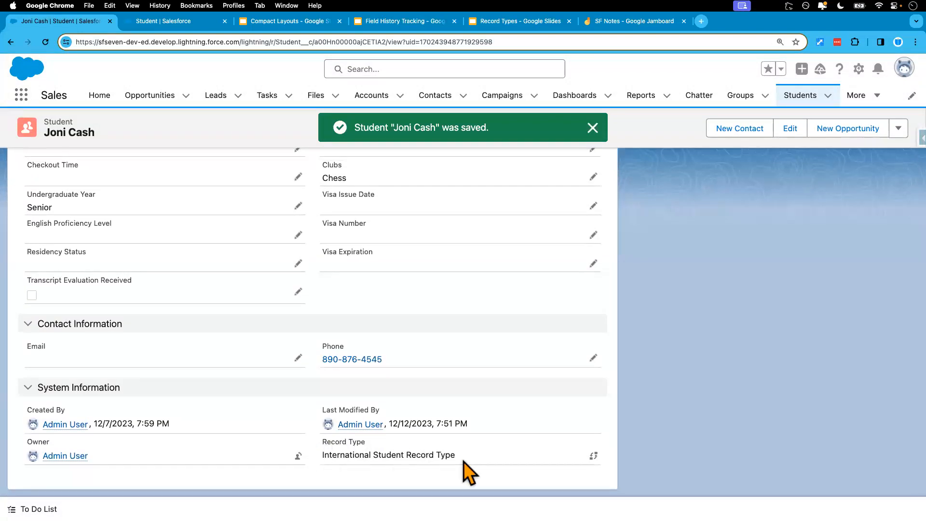
Open the fourth student in the Recently Viewed list, assign the Domestic Student Record Type and save the record
scroll(434, 392, up, 10)
click(793, 99)
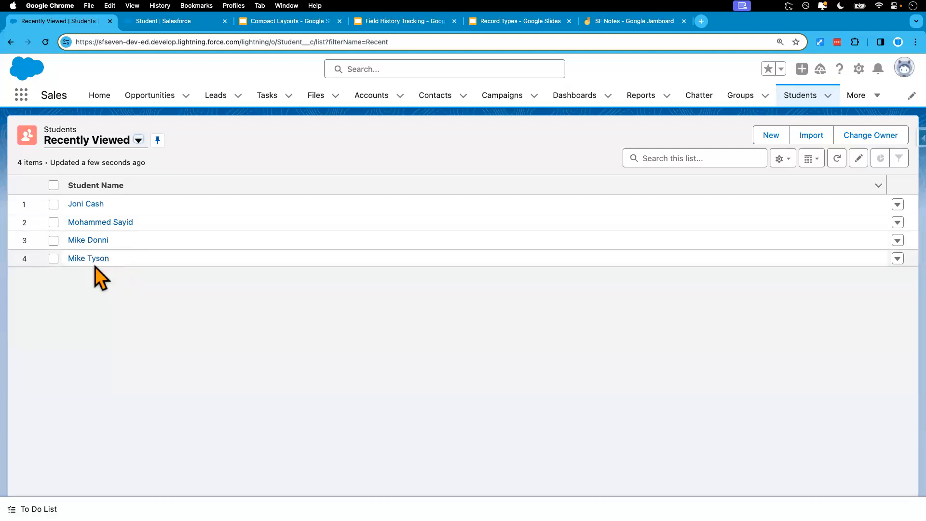
click(93, 260)
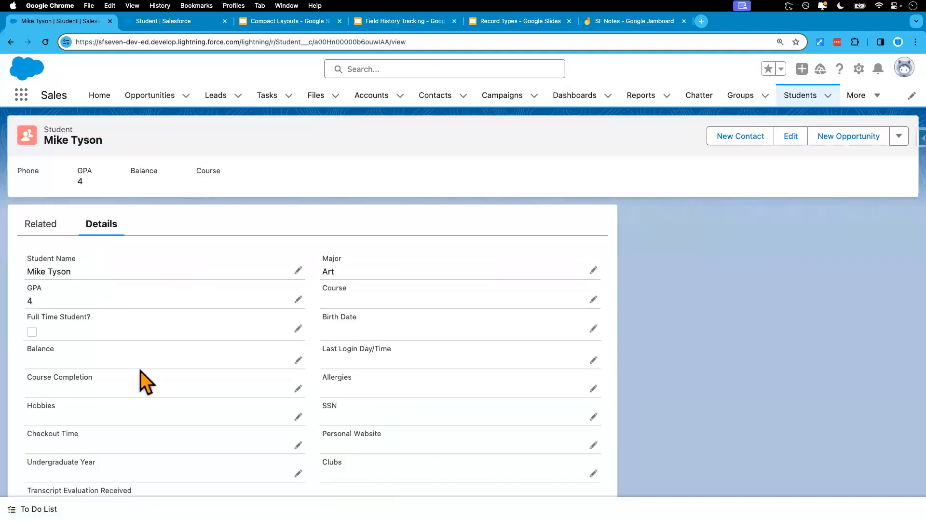
scroll(139, 371, down, 10)
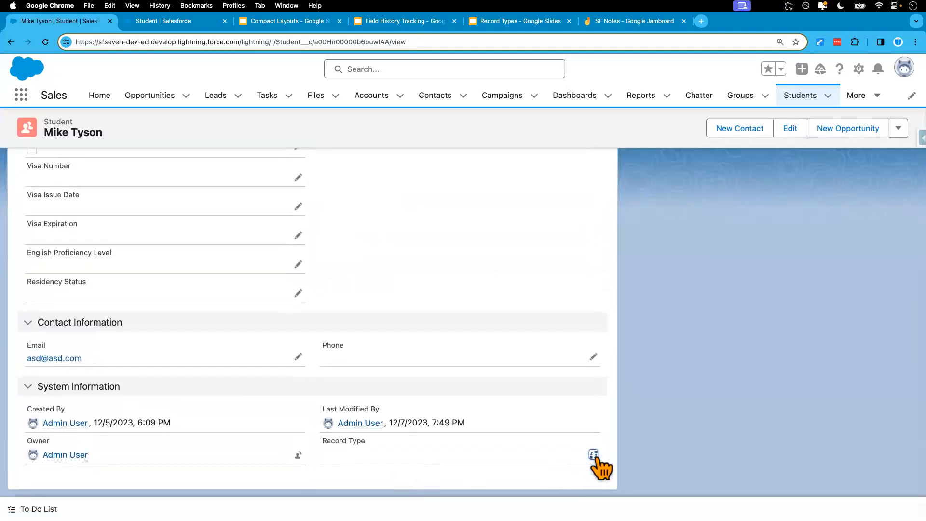
click(593, 454)
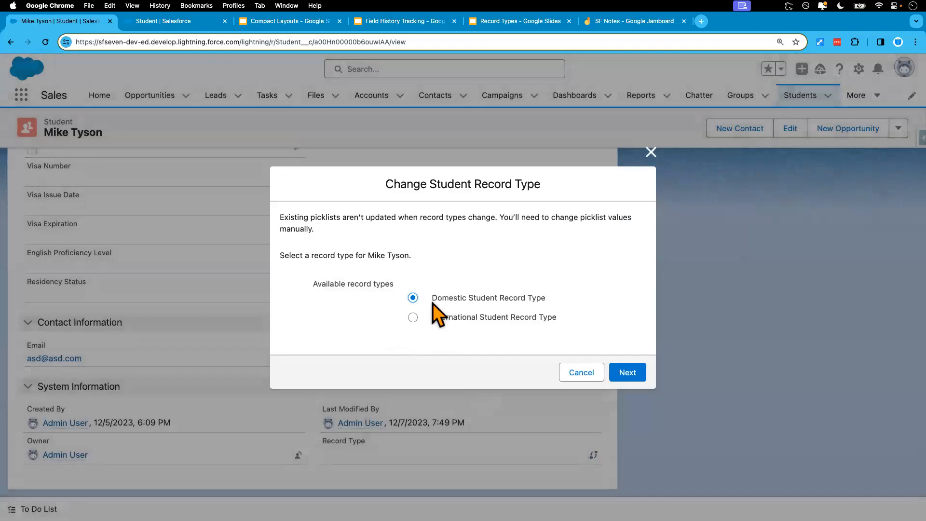
click(628, 373)
scroll(496, 413, down, 10)
click(516, 459)
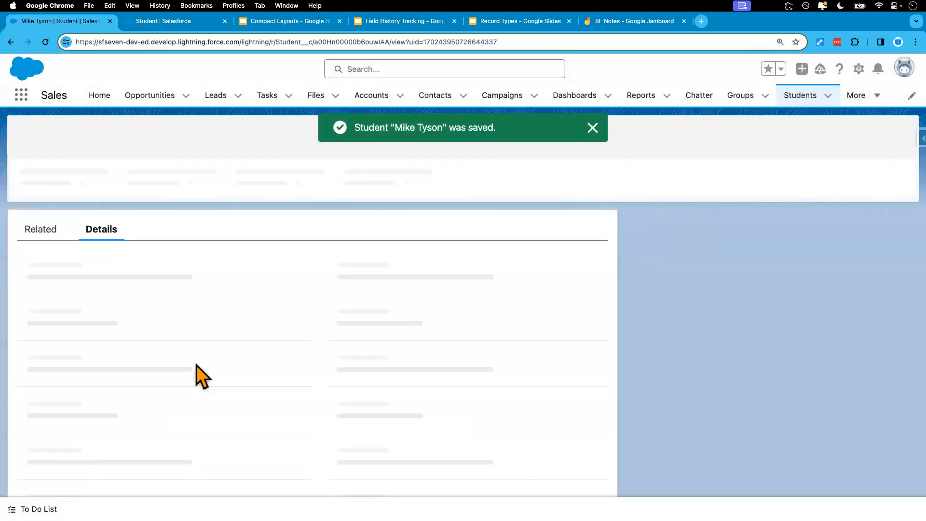
Check which fields the saved domestic student record shows and return to the Students list
scroll(201, 271, down, 3)
scroll(201, 271, up, 10)
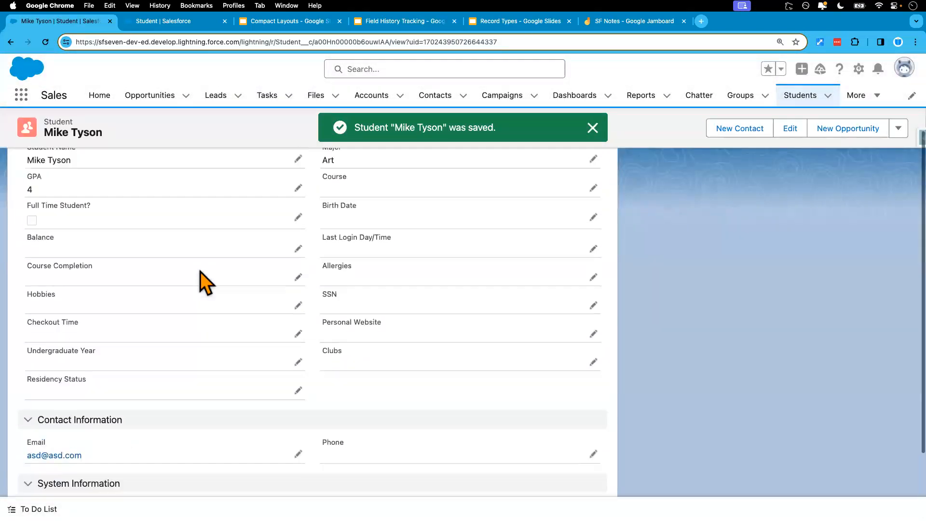
click(801, 96)
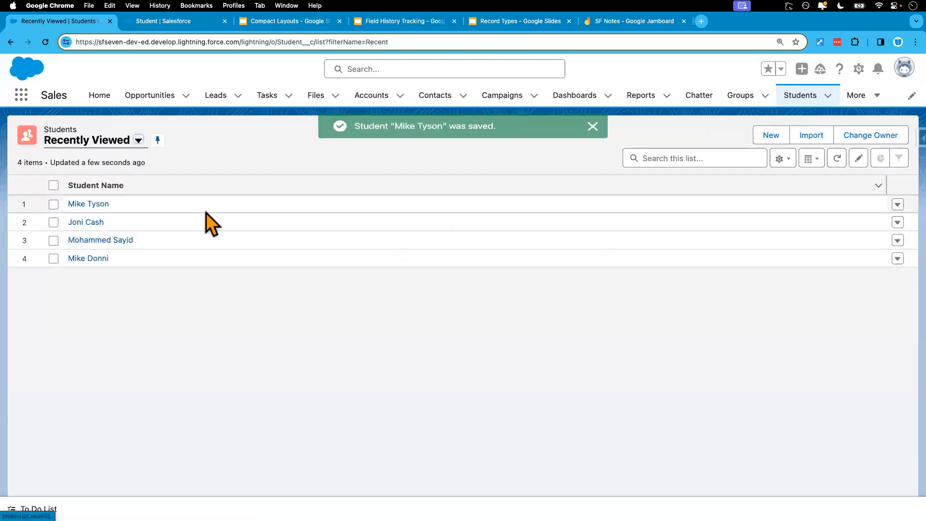